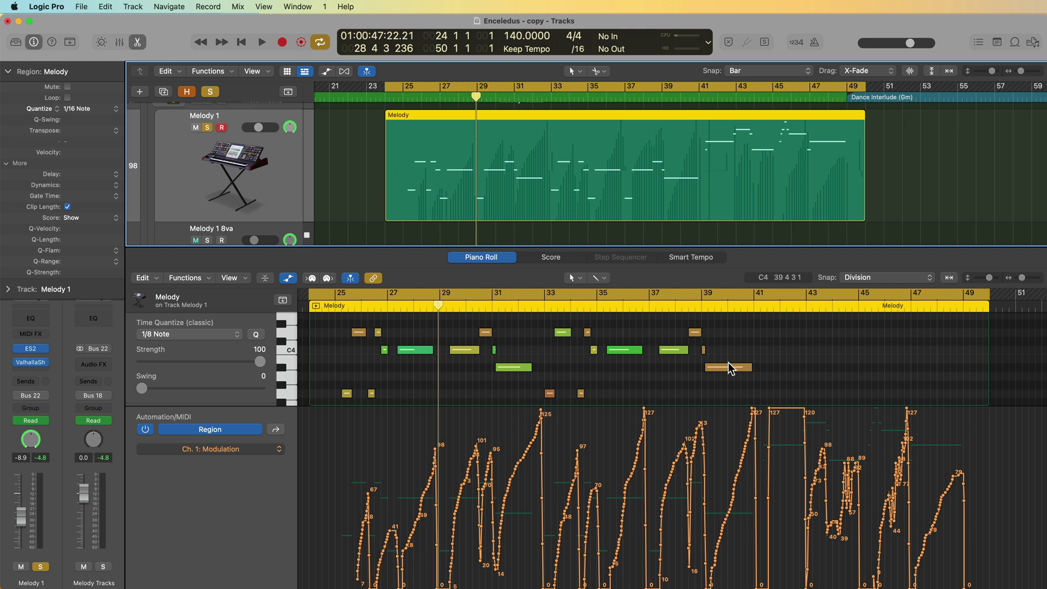
# - Preview the region's recorded pitch bend curve, then switch back to the modulation curve
pyautogui.click(252, 452)
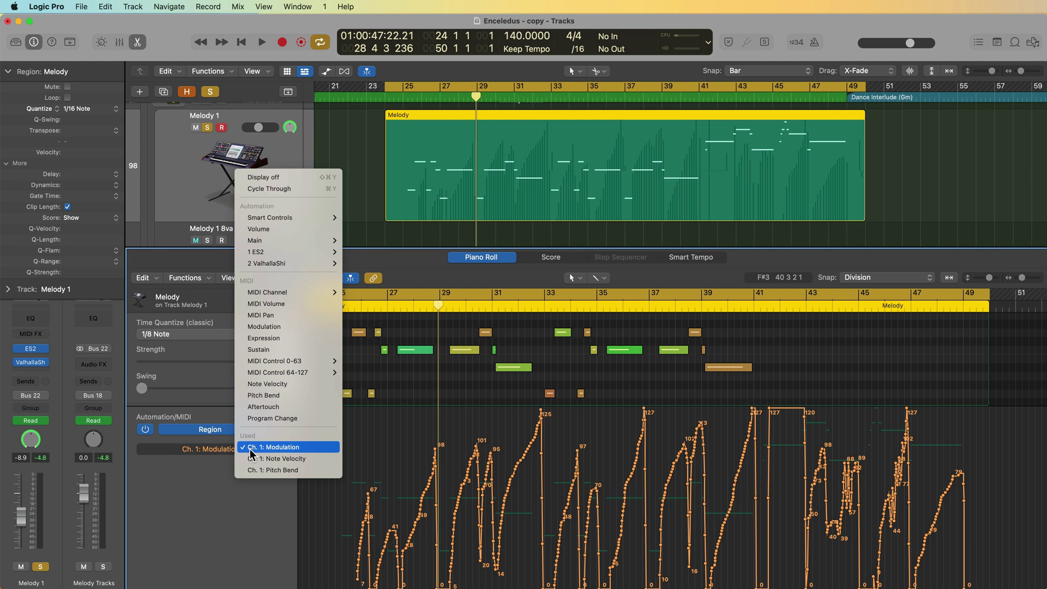
pyautogui.click(262, 470)
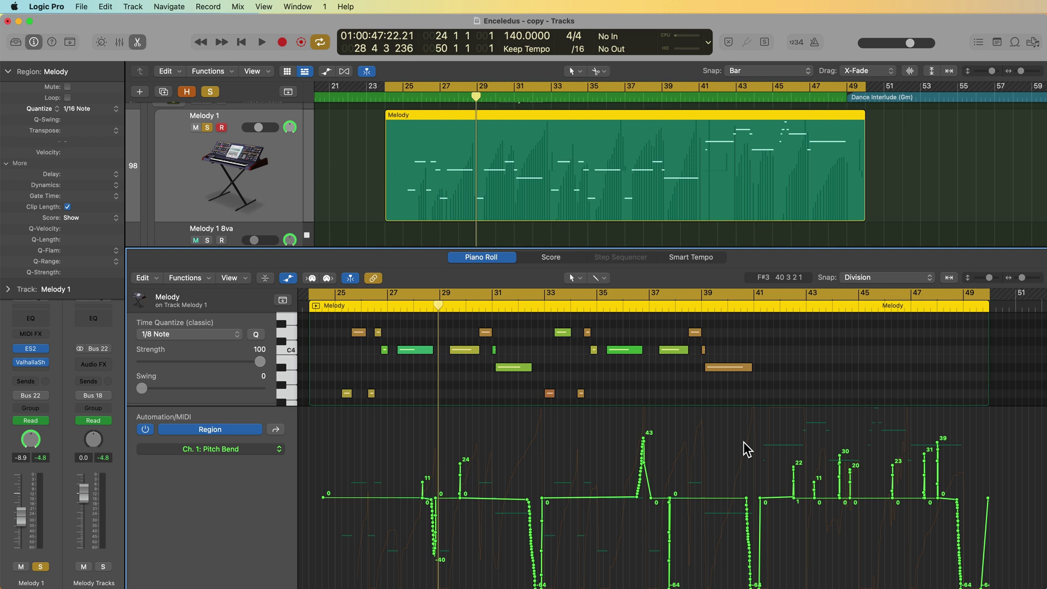
pyautogui.click(233, 449)
pyautogui.click(261, 423)
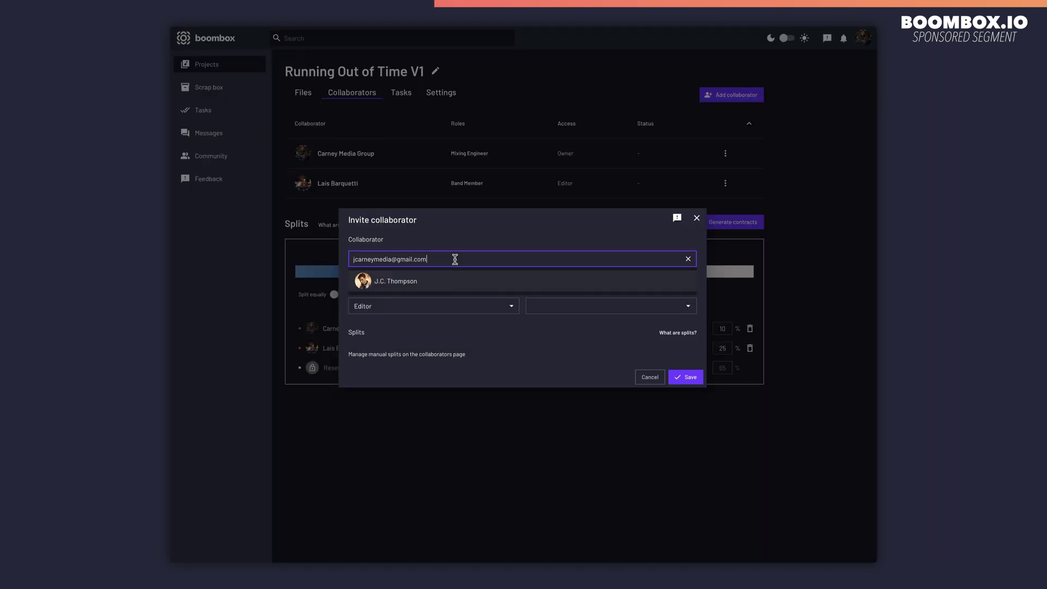
# - Choose the suggested user as collaborator and scroll through the mix's comments
pyautogui.click(452, 281)
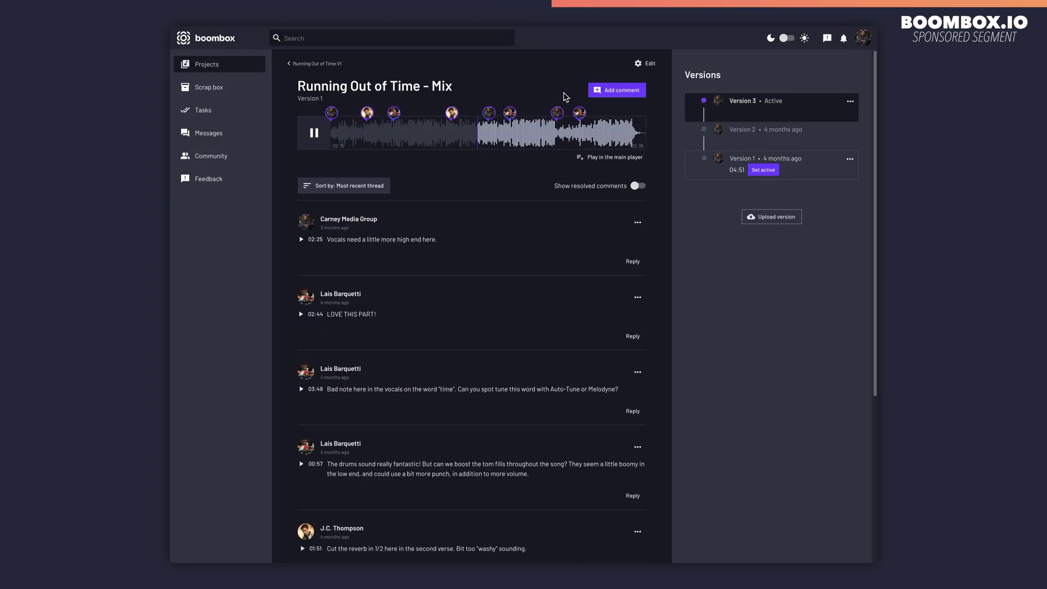
pyautogui.scroll(-5, 486, 218)
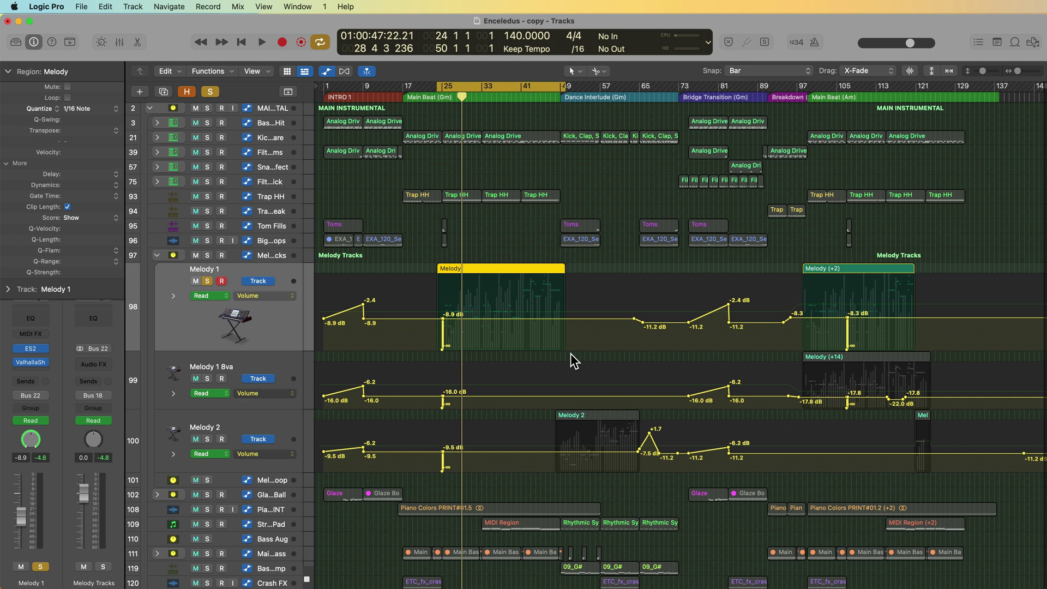
# - Open the Controller Assignments window, bring it fully into view, and close it
pyautogui.press('super+k')
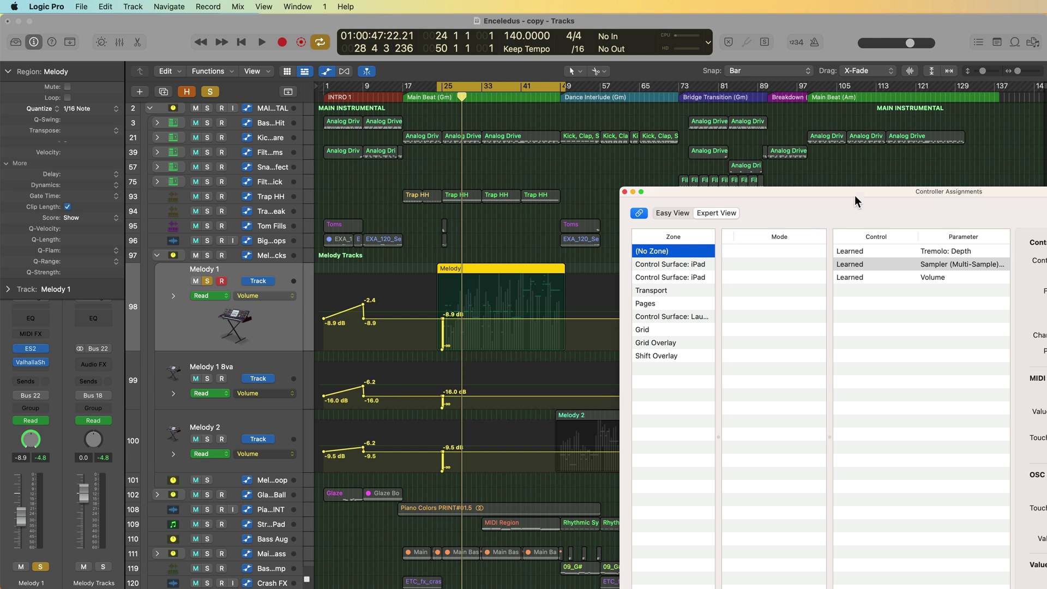
pyautogui.moveTo(867, 197); pyautogui.dragTo(573, 92)
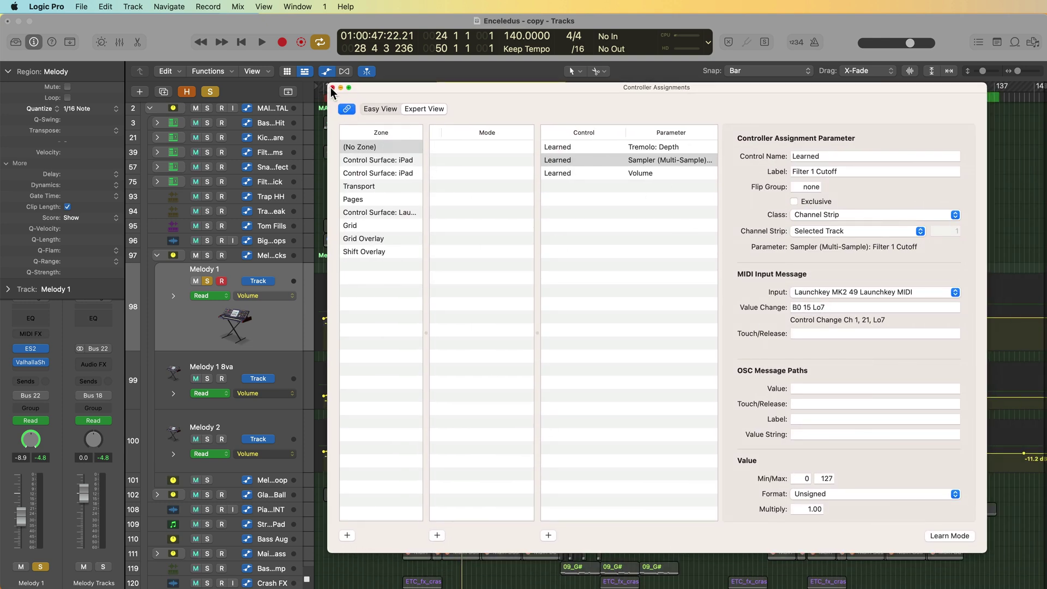
pyautogui.click(332, 87)
# - Keep Melody 1's automation mode on Read, unsolo Melody 1, and hide the automation lanes
pyautogui.click(210, 293)
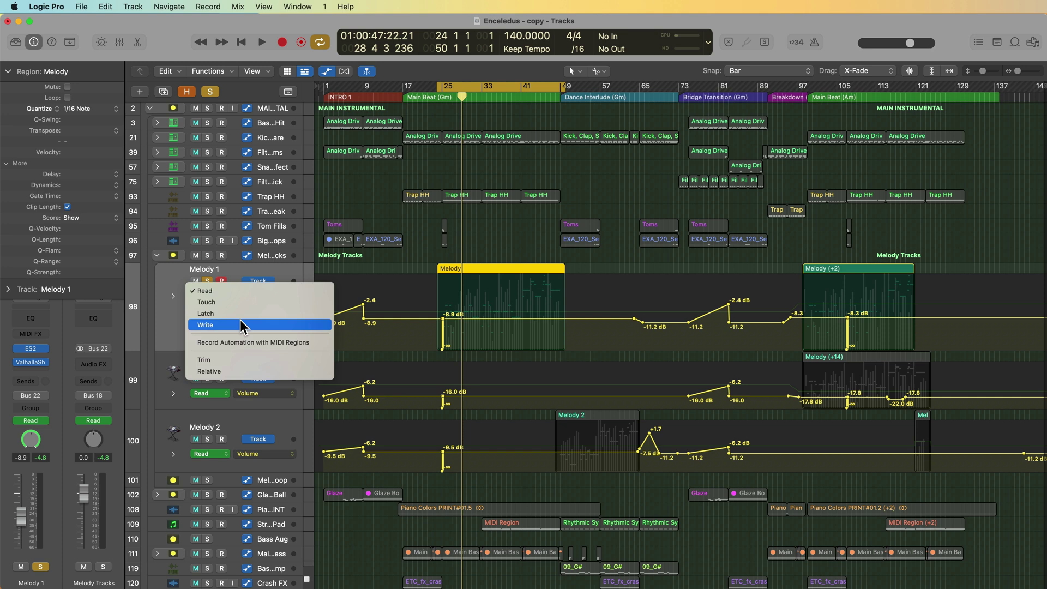
pyautogui.click(166, 319)
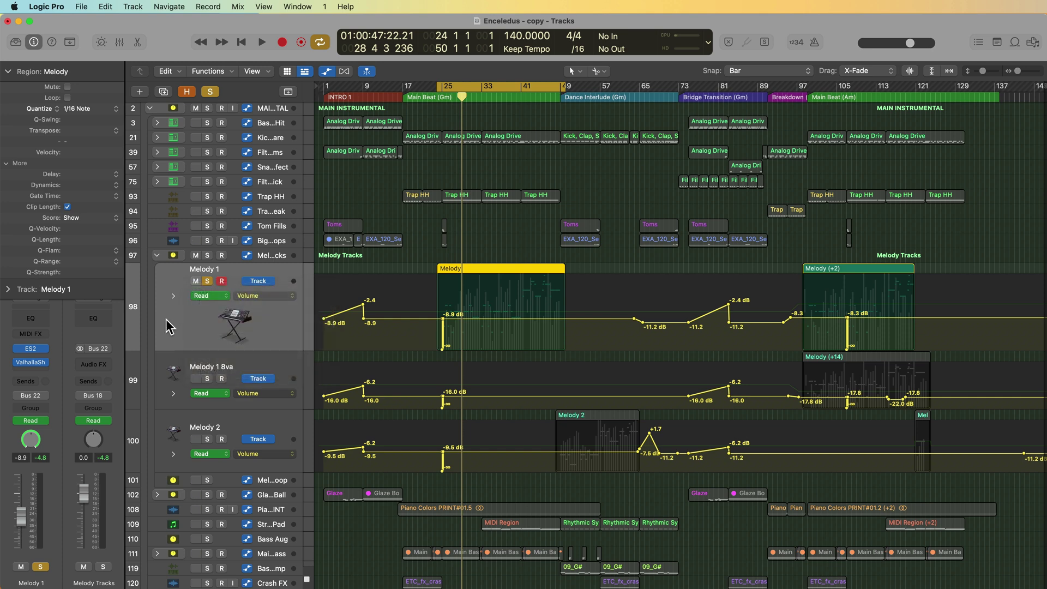
pyautogui.click(208, 281)
pyautogui.press('a')
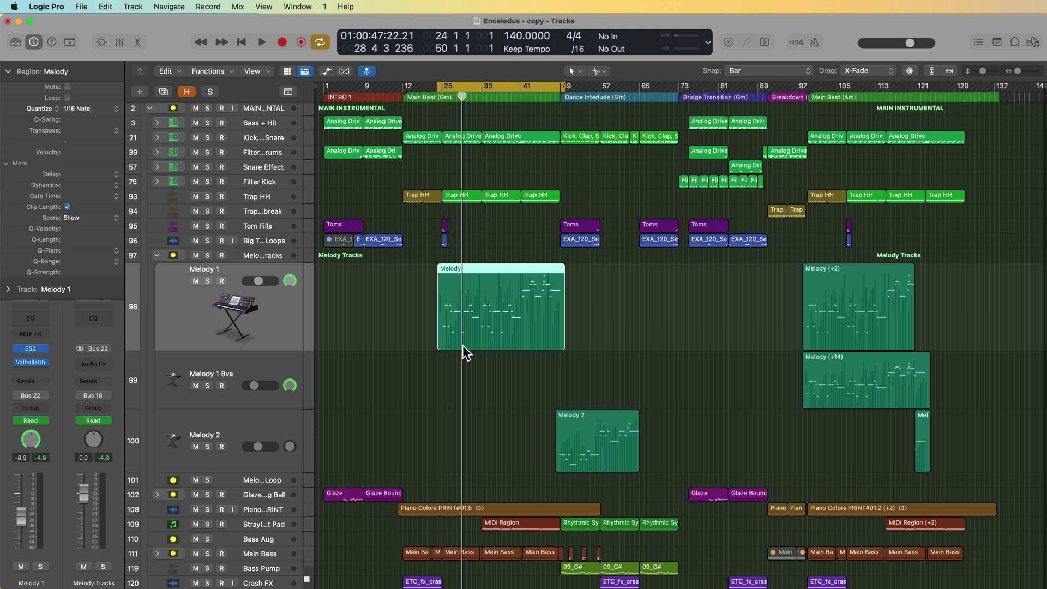
# - Solo Melody 1, open its ES2 Miami Lead synth window, and record-arm the track
pyautogui.press('s')
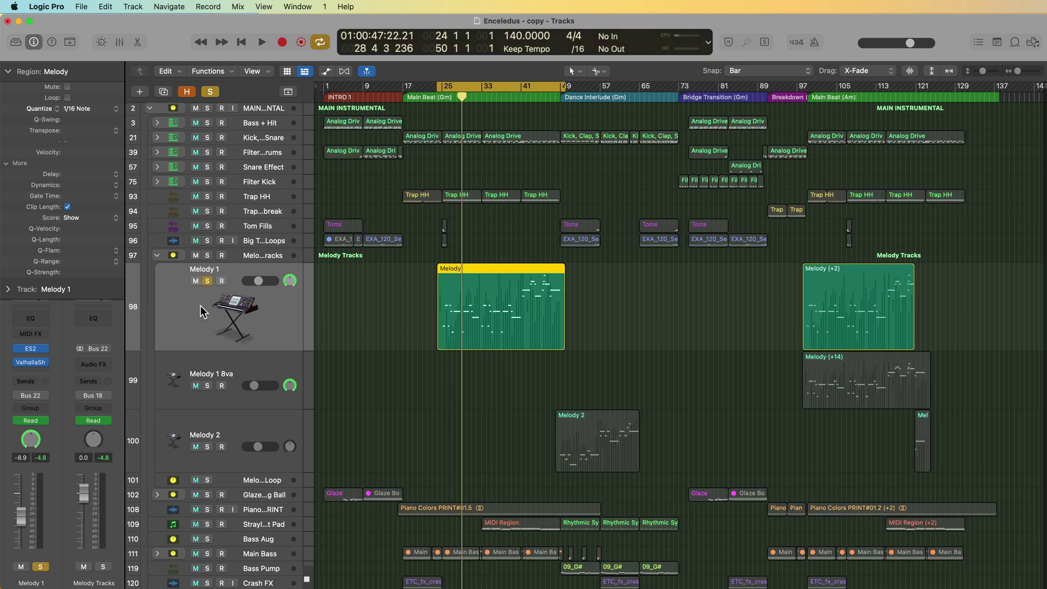
pyautogui.click(37, 350)
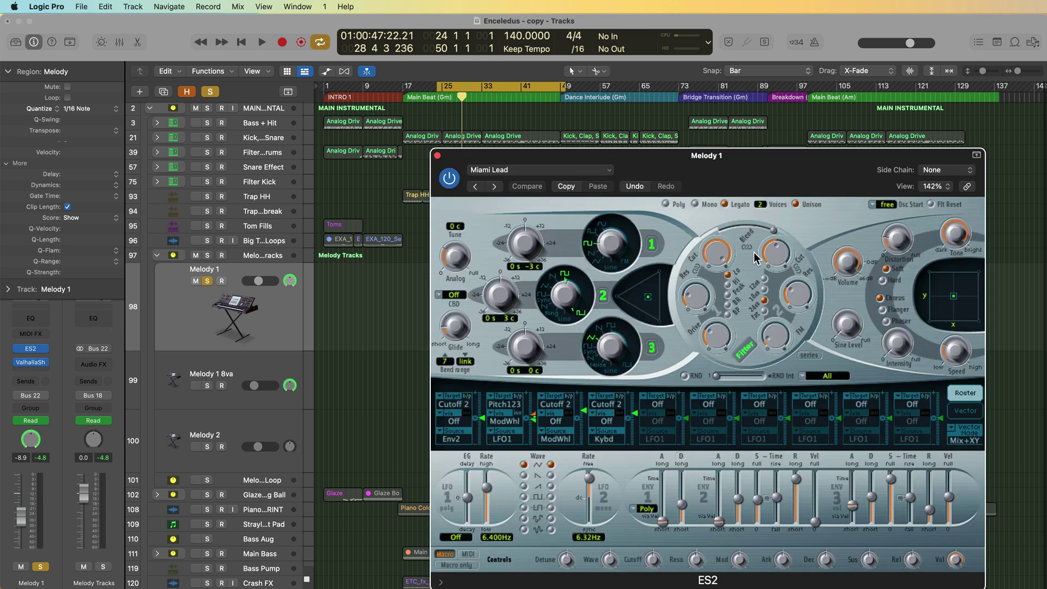
pyautogui.moveTo(833, 161); pyautogui.dragTo(859, 101)
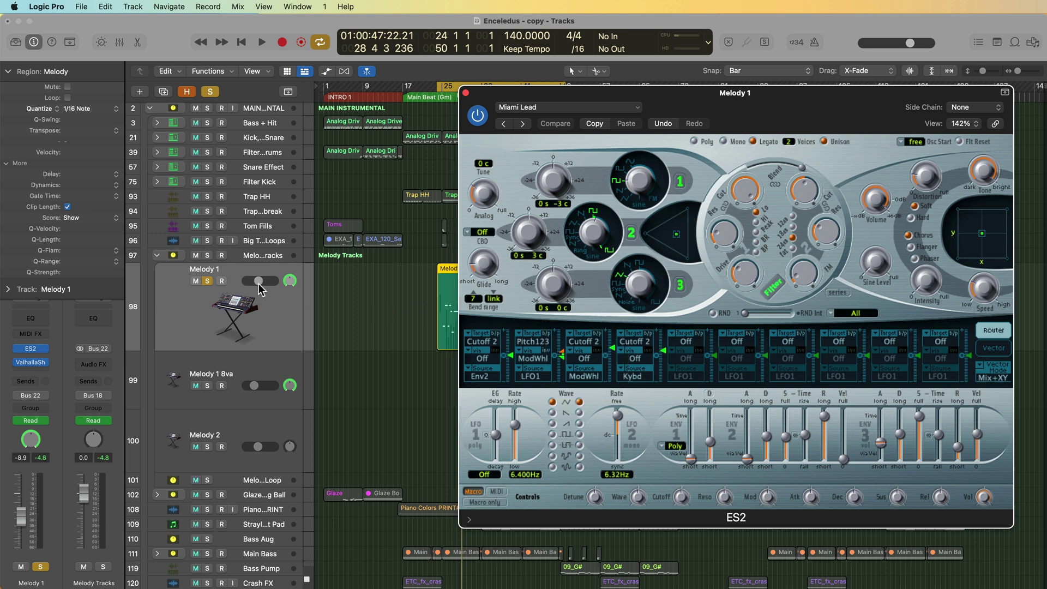
pyautogui.click(225, 314)
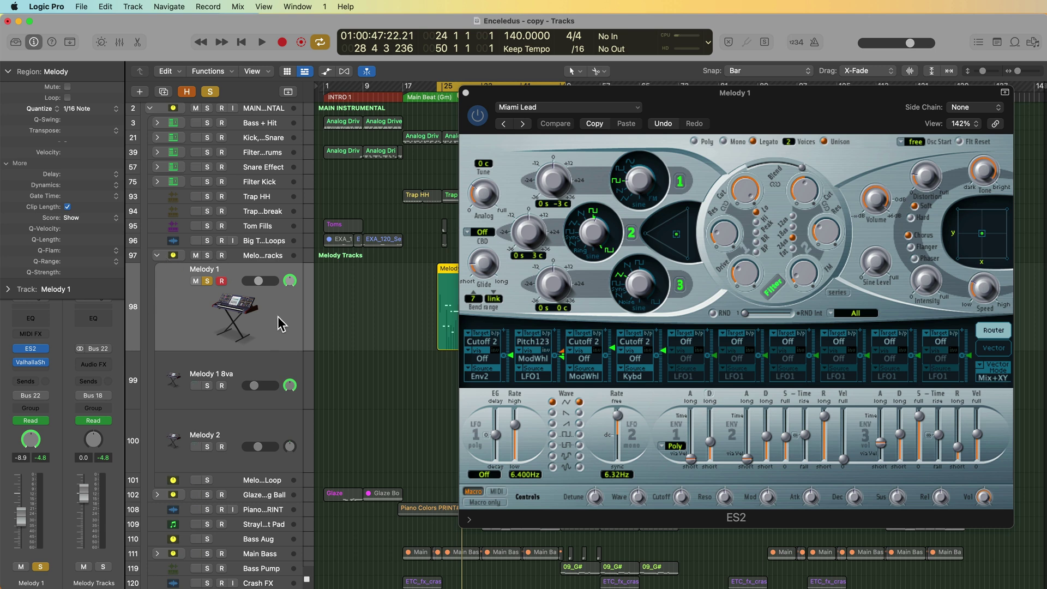
# - Check the ES2 preset list without leaving Miami Lead, then close the synth window
pyautogui.click(534, 107)
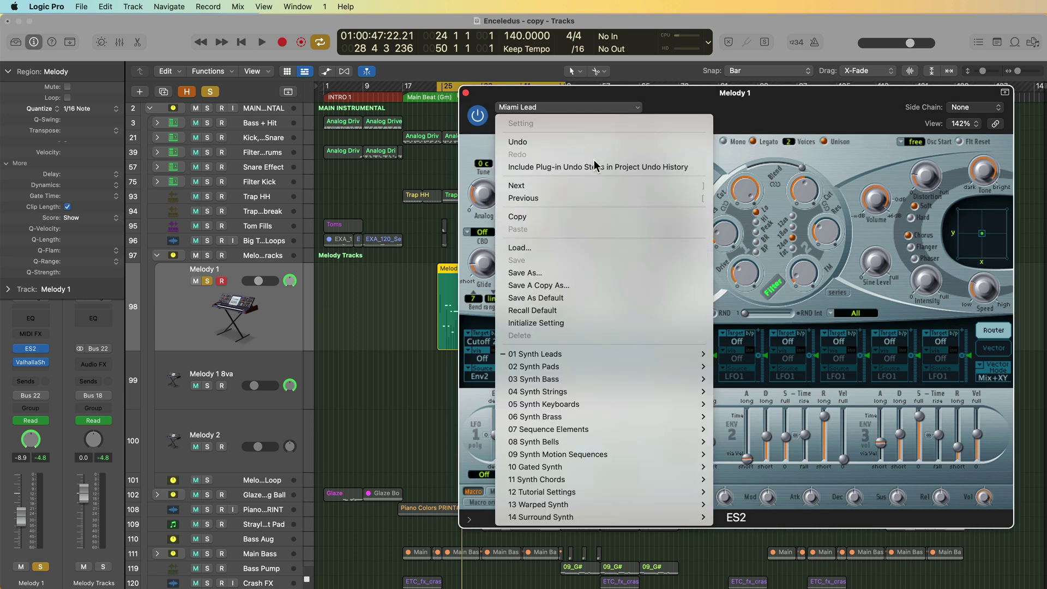
pyautogui.moveTo(583, 360)
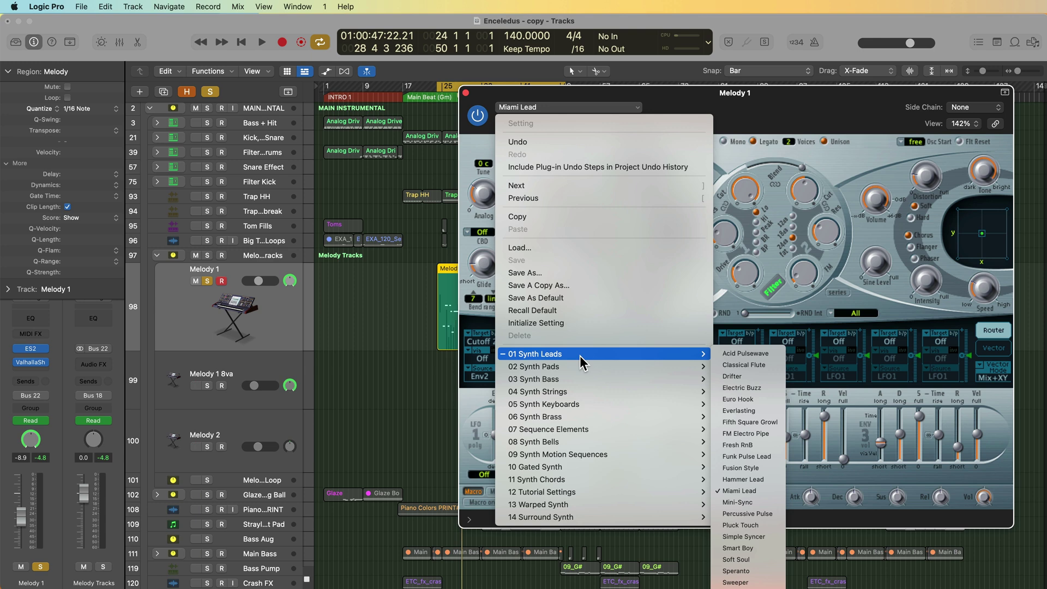
pyautogui.click(897, 305)
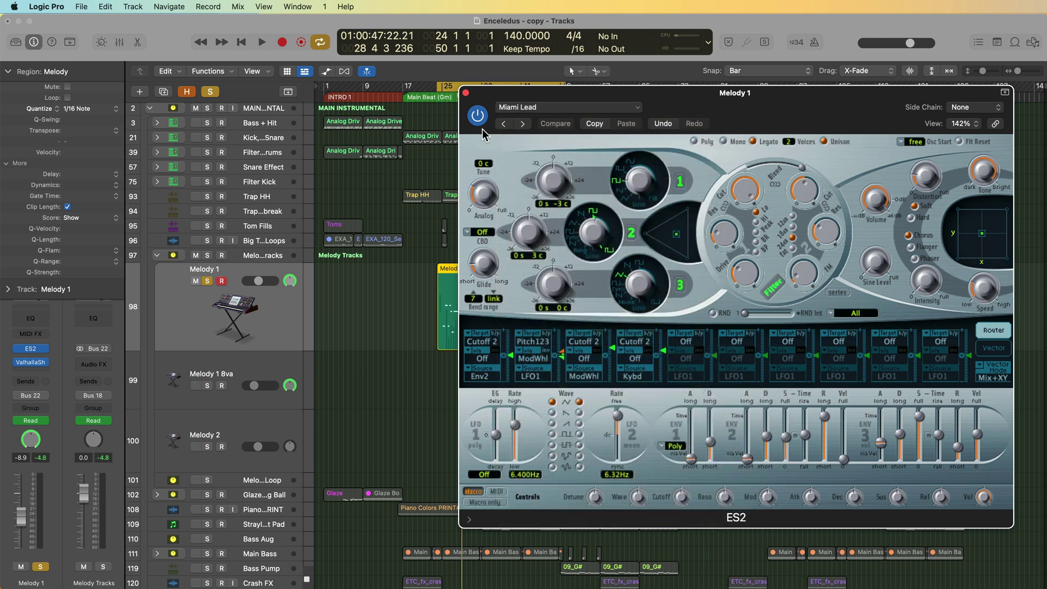
pyautogui.click(465, 92)
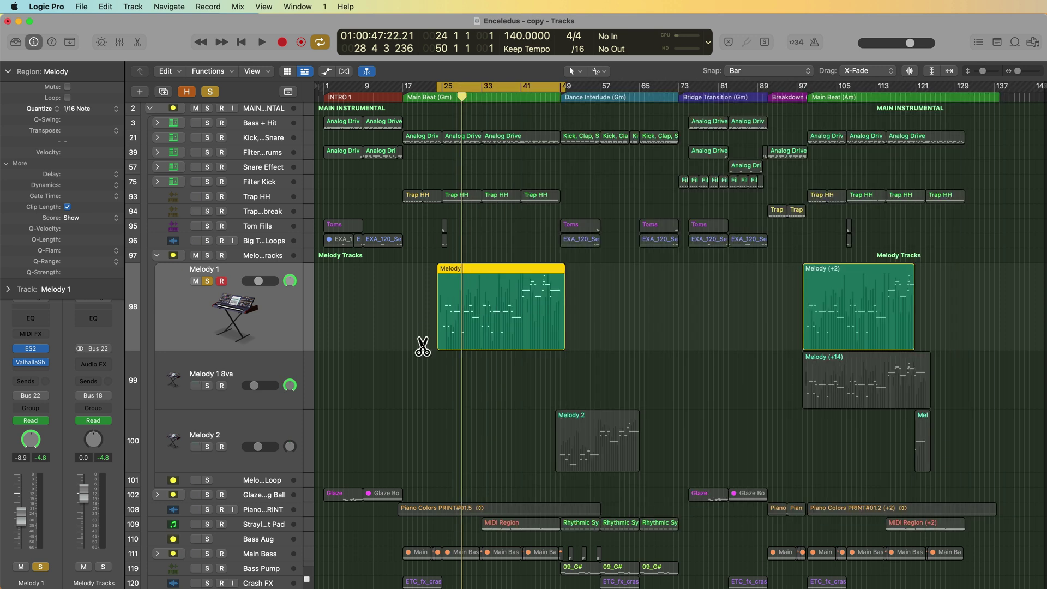
# - Zoom in on the arrangement, briefly check the automation lanes, then open the Melody region in the Piano Roll
pyautogui.press('super+Right')
pyautogui.press('a')
pyautogui.press('super+Down')
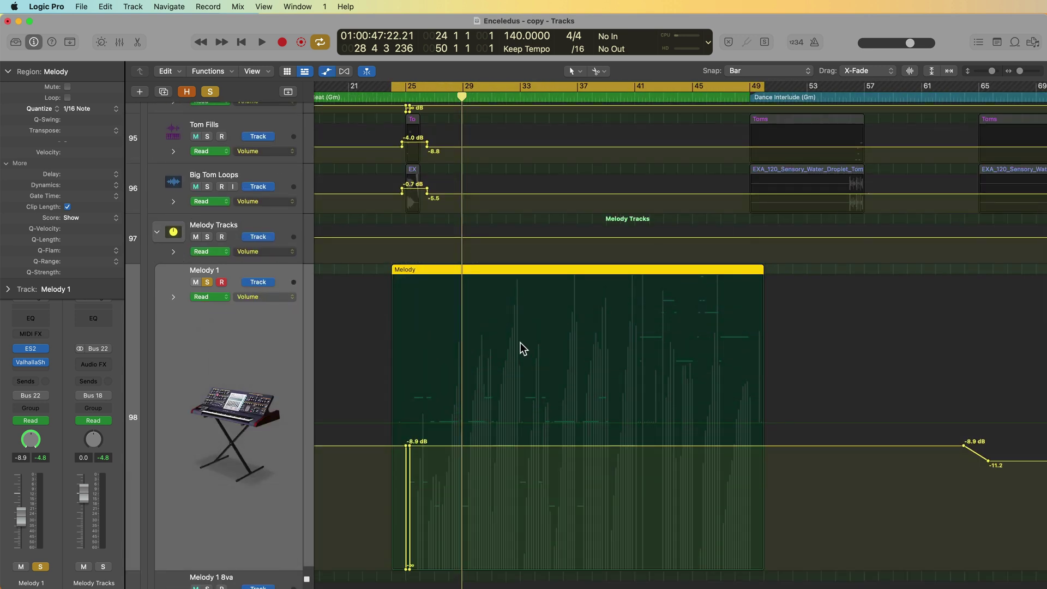
pyautogui.scroll(-3, 525, 352)
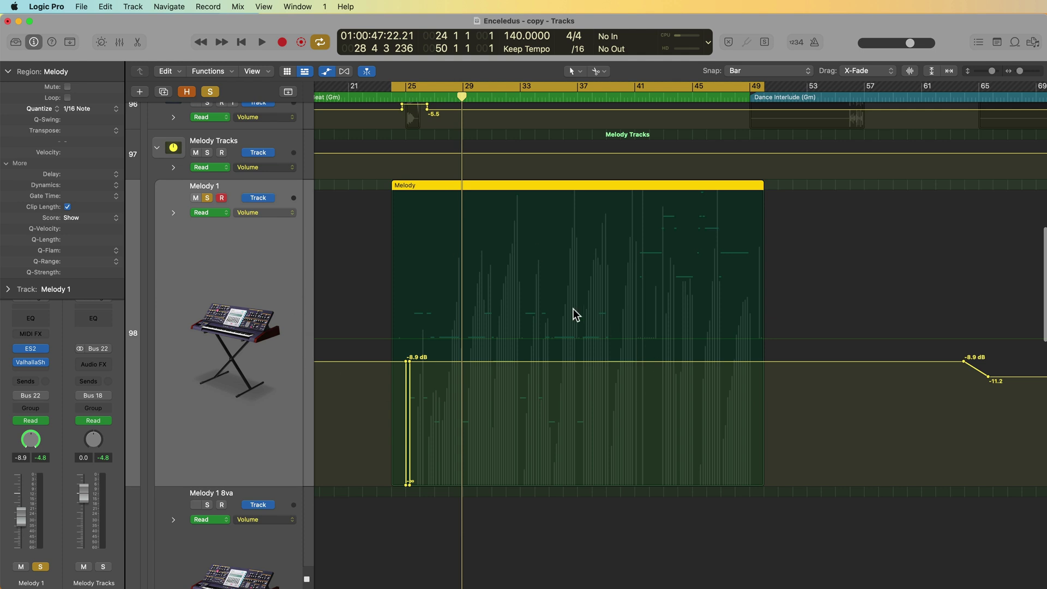
pyautogui.press('a')
pyautogui.press('super+Up')
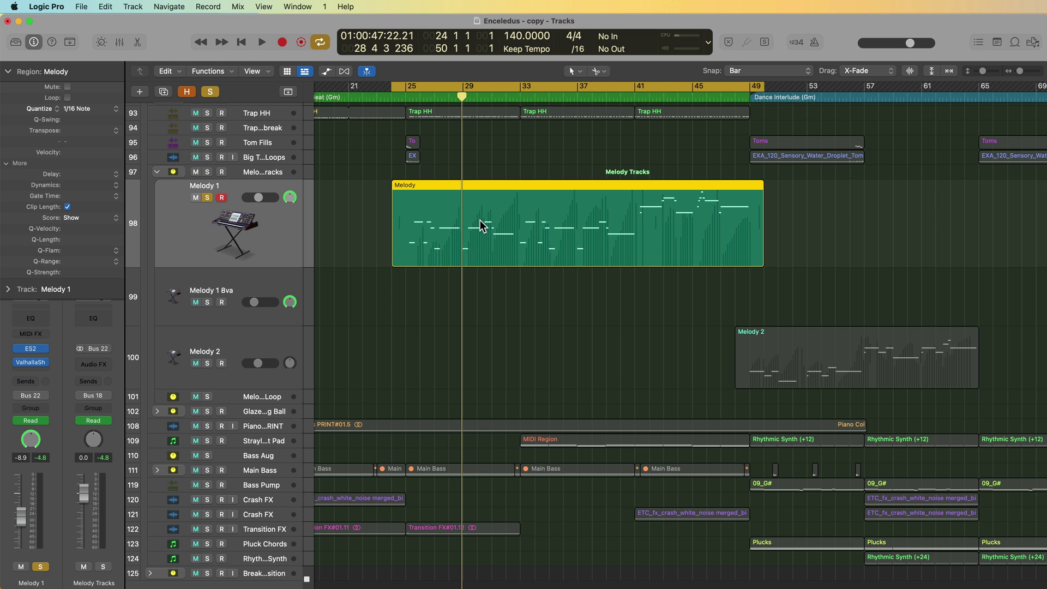
pyautogui.doubleClick(447, 226)
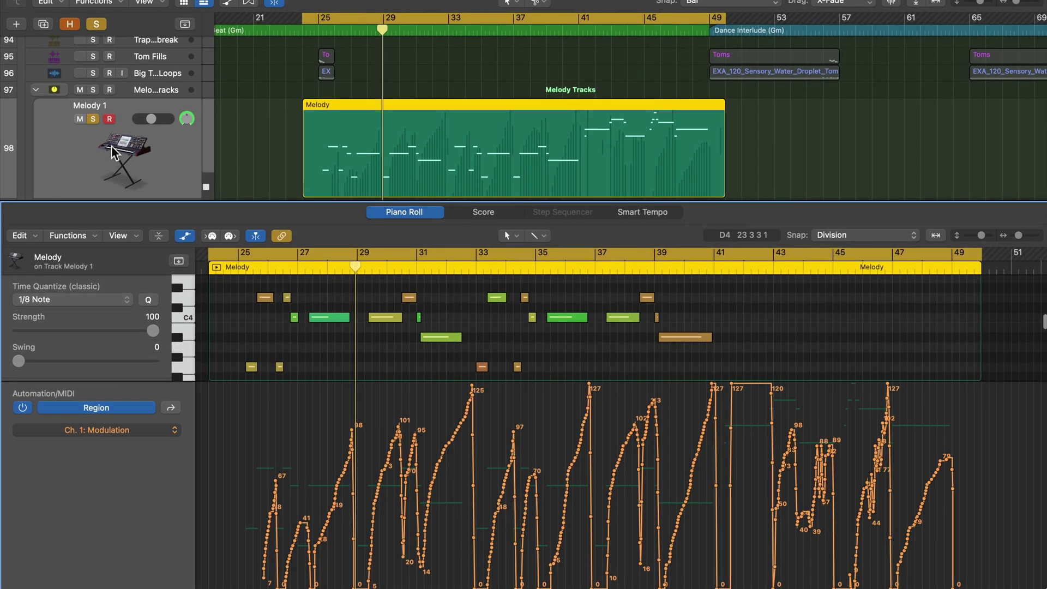
# - Toggle the region automation lane, then switch its parameter from Note Velocity to Ch. 1: Pitch Bend
pyautogui.click(185, 237)
pyautogui.click(186, 236)
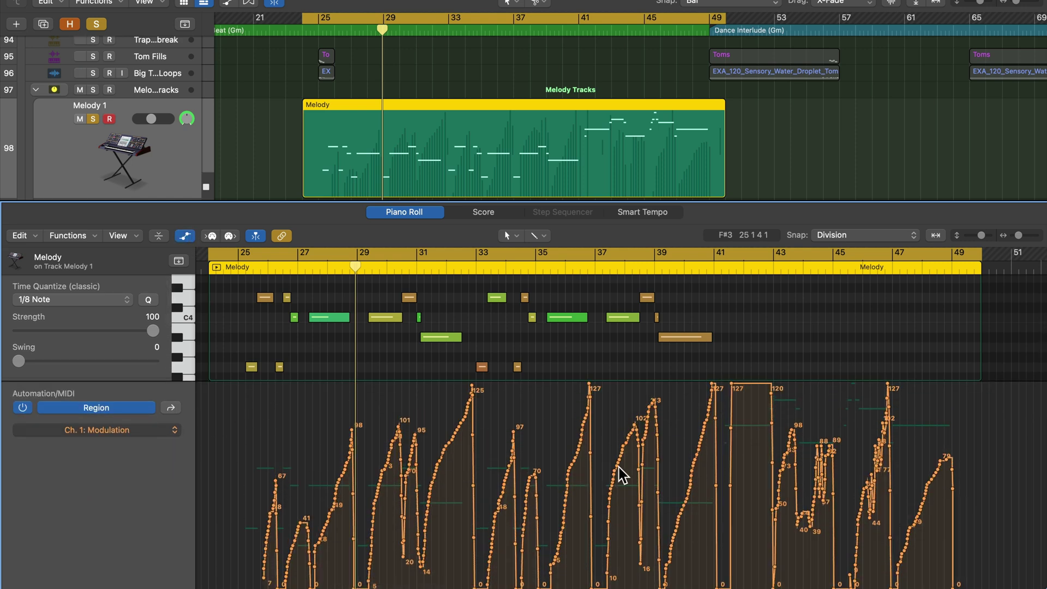
pyautogui.click(157, 431)
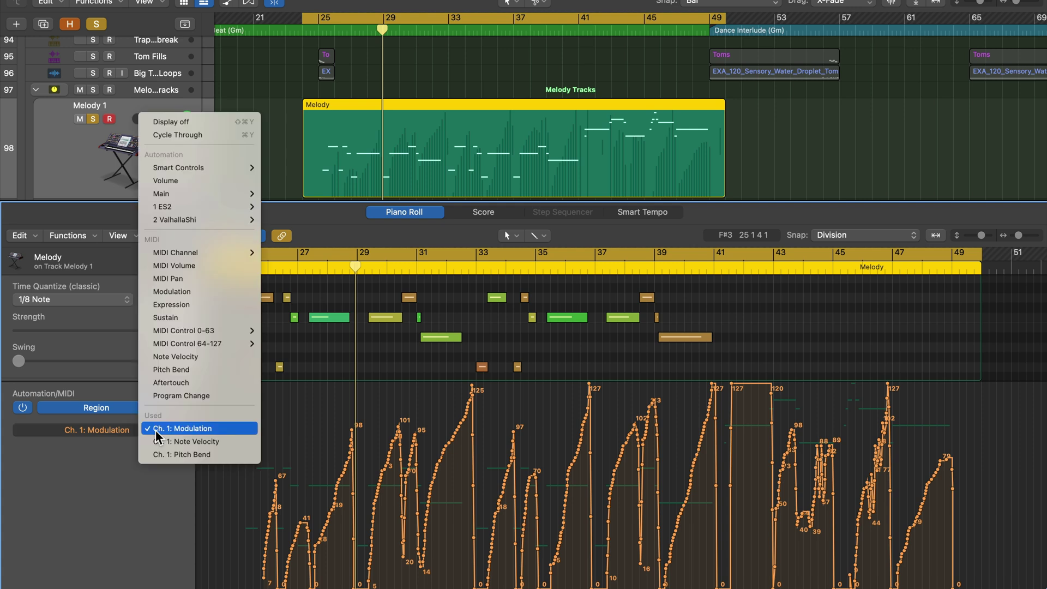
pyautogui.click(229, 440)
pyautogui.click(145, 429)
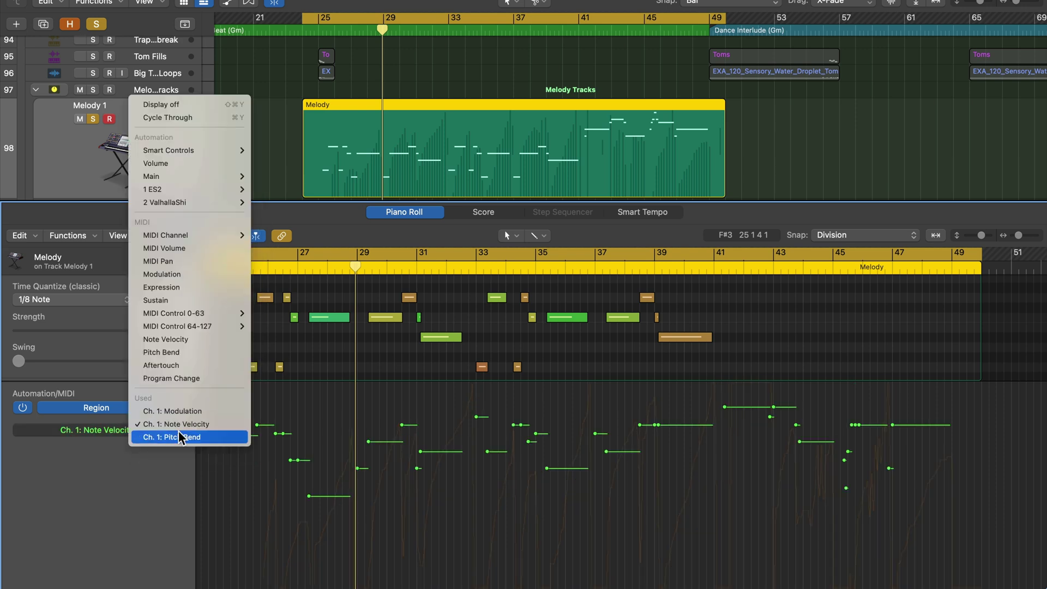
pyautogui.click(216, 438)
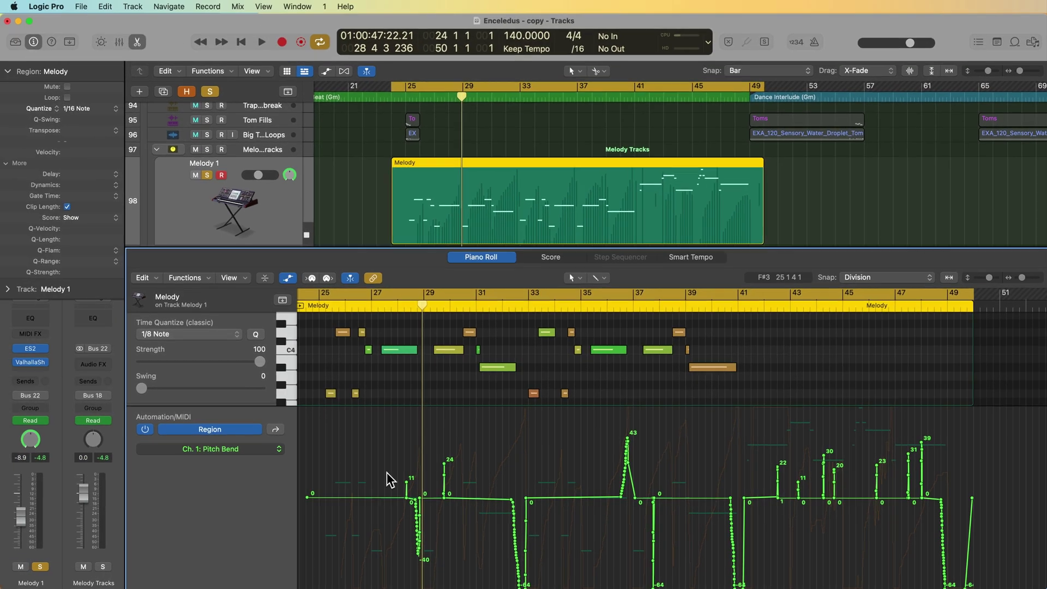
# - Close the Piano Roll, show track automation, and set Melody 1 to display region automation
pyautogui.press('e')
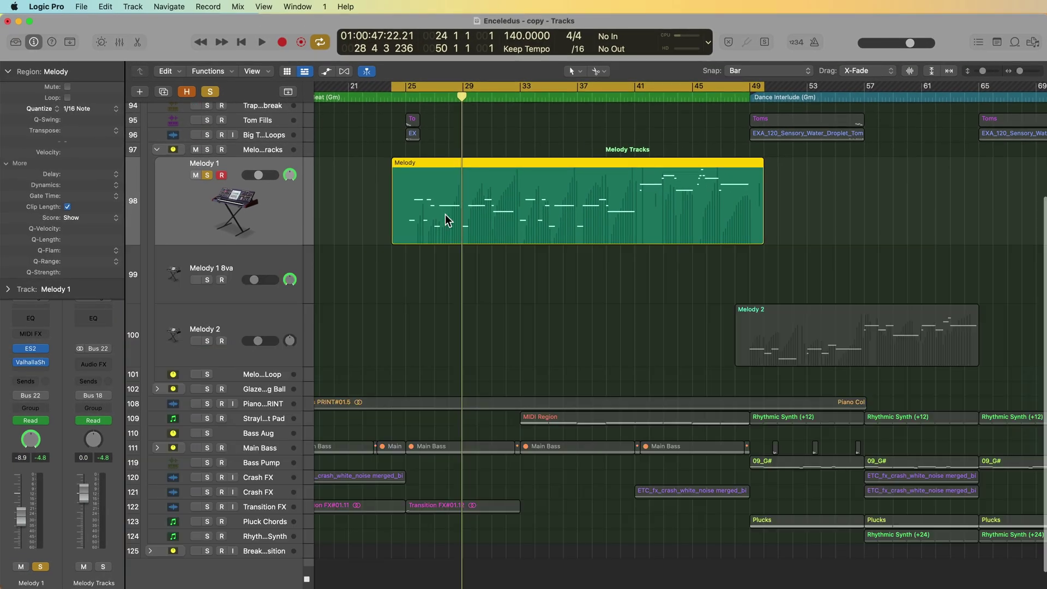
pyautogui.hotkey('ctrl', 'z')
pyautogui.press('a')
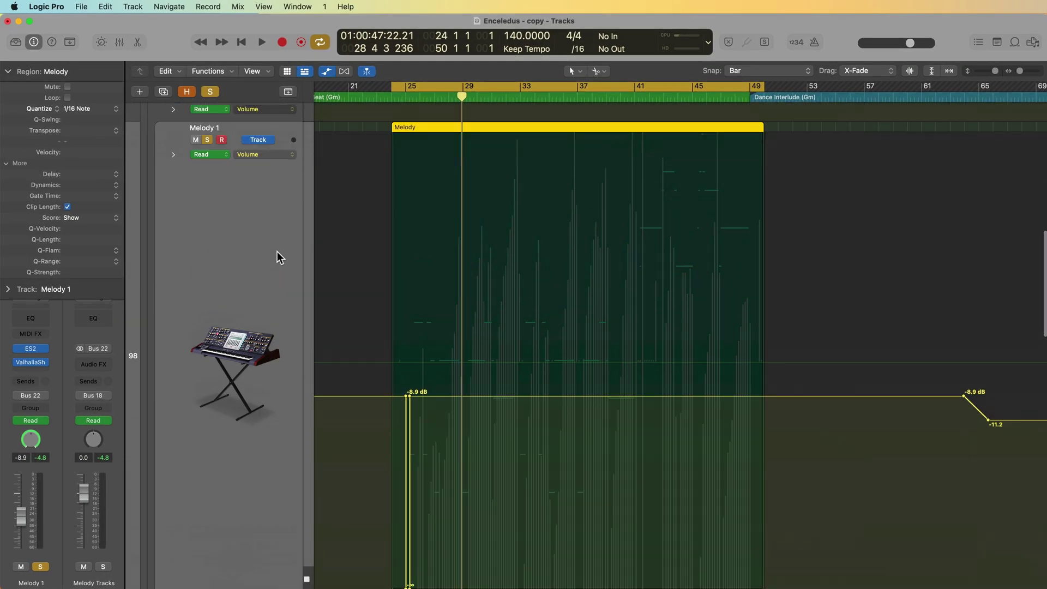
pyautogui.hotkey('ctrl', 'z')
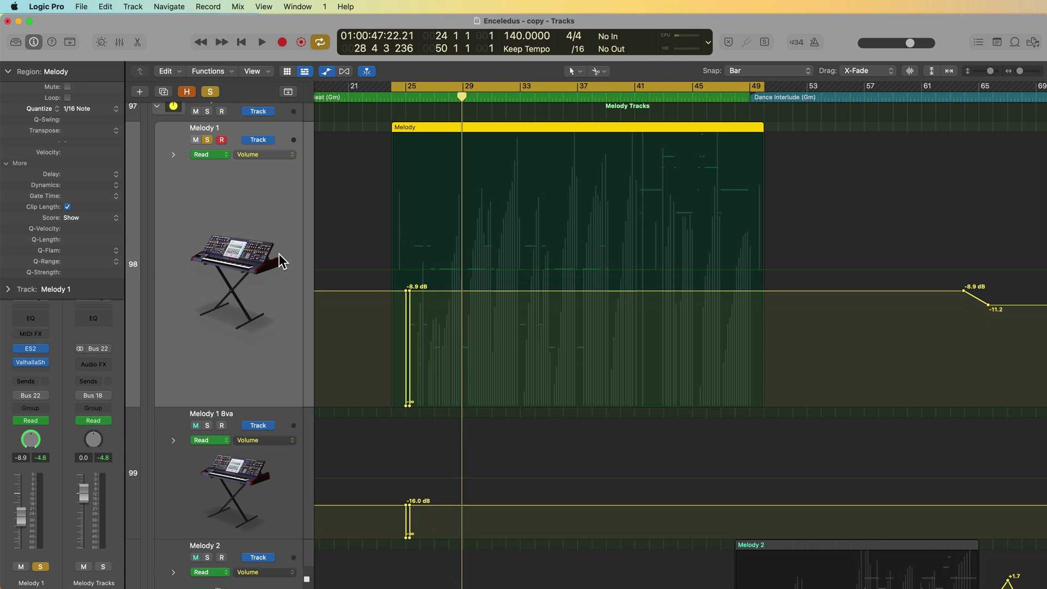
pyautogui.scroll(3, 281, 254)
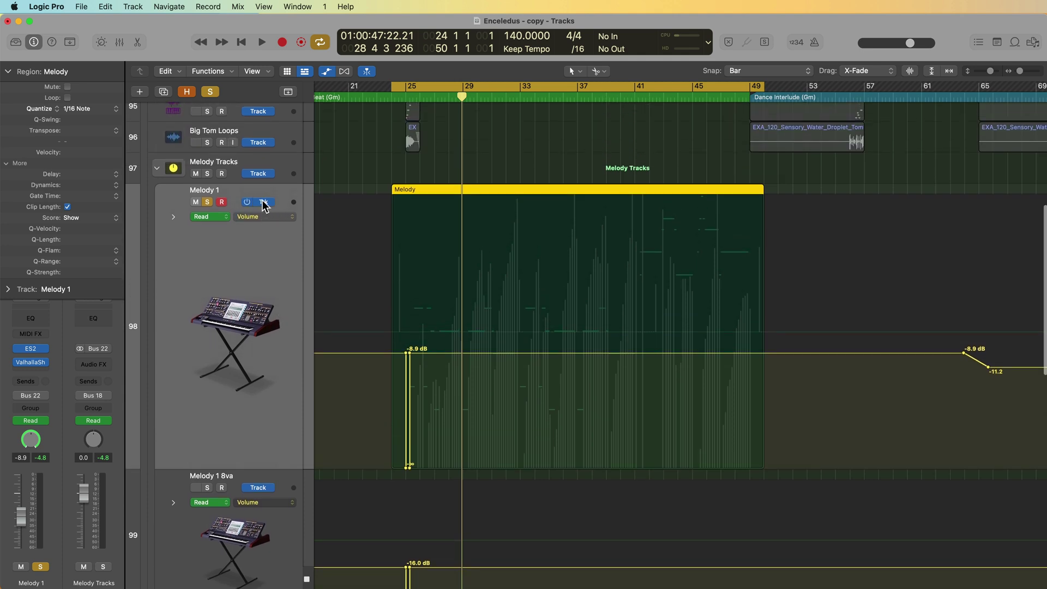
pyautogui.click(264, 203)
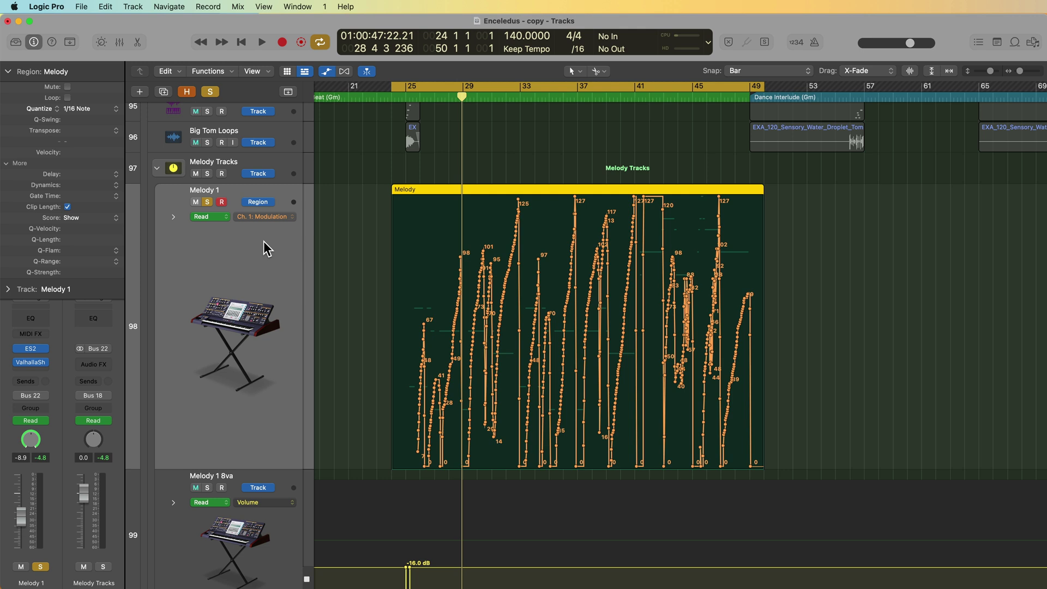
# - View the region's Ch. 1: Pitch Bend data, then switch back to Ch. 1: Modulation
pyautogui.click(264, 216)
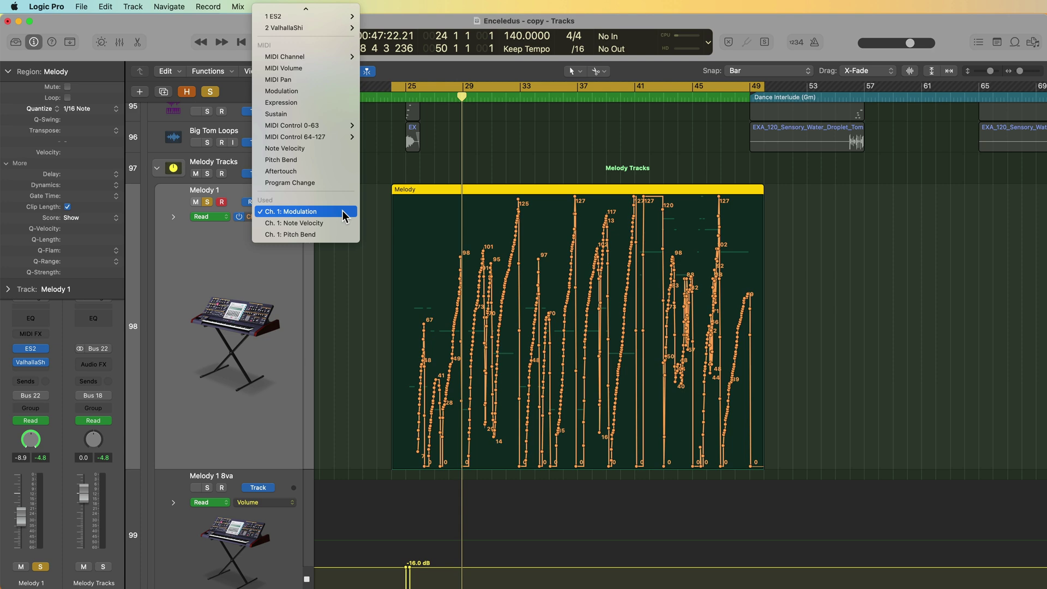
pyautogui.click(339, 236)
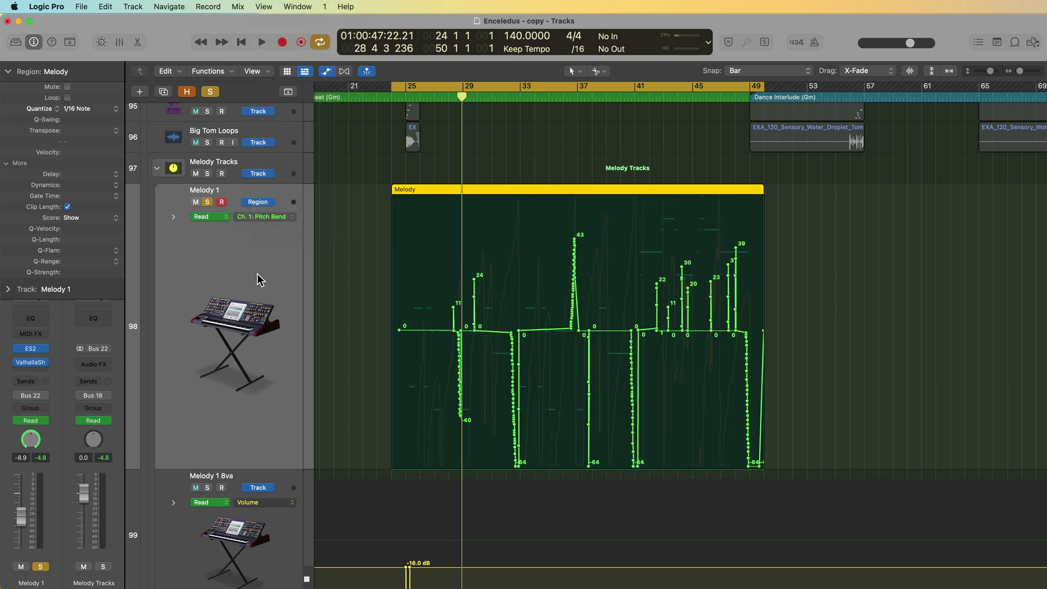
pyautogui.click(275, 217)
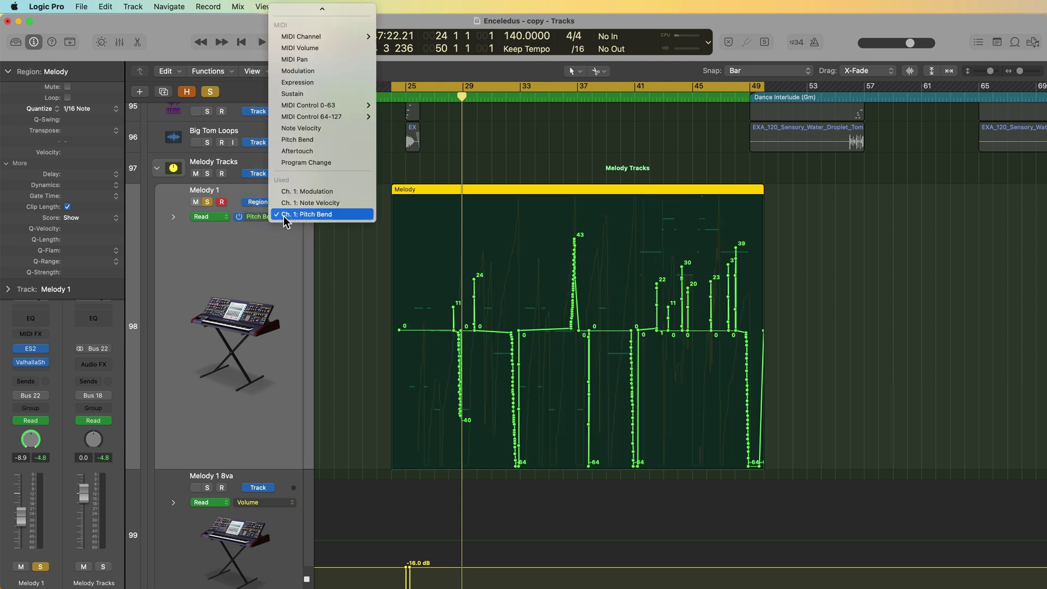
pyautogui.click(330, 192)
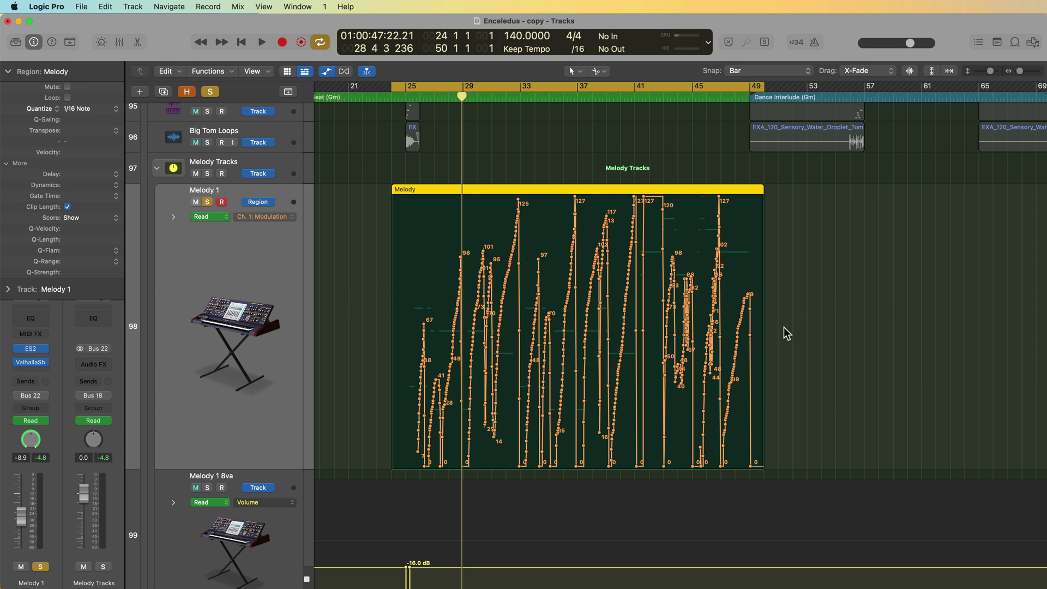
pyautogui.scroll(-3, 248, 219)
# - Unsolo and disarm Melody 1, and add a second automation lane showing Ch. 1: Pitch Bend
pyautogui.press('super+Up')
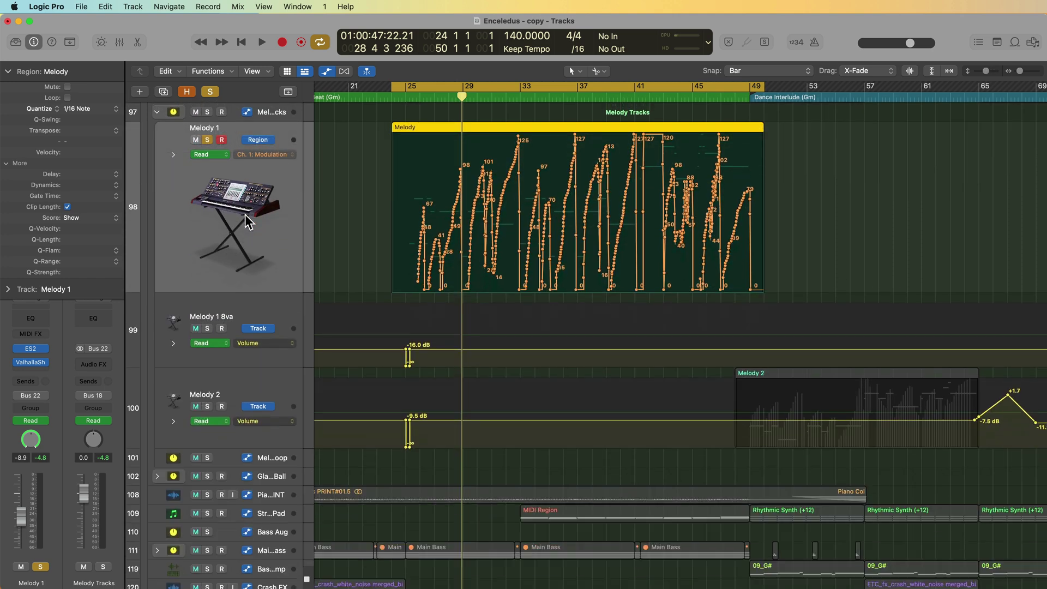
pyautogui.click(207, 140)
pyautogui.click(221, 140)
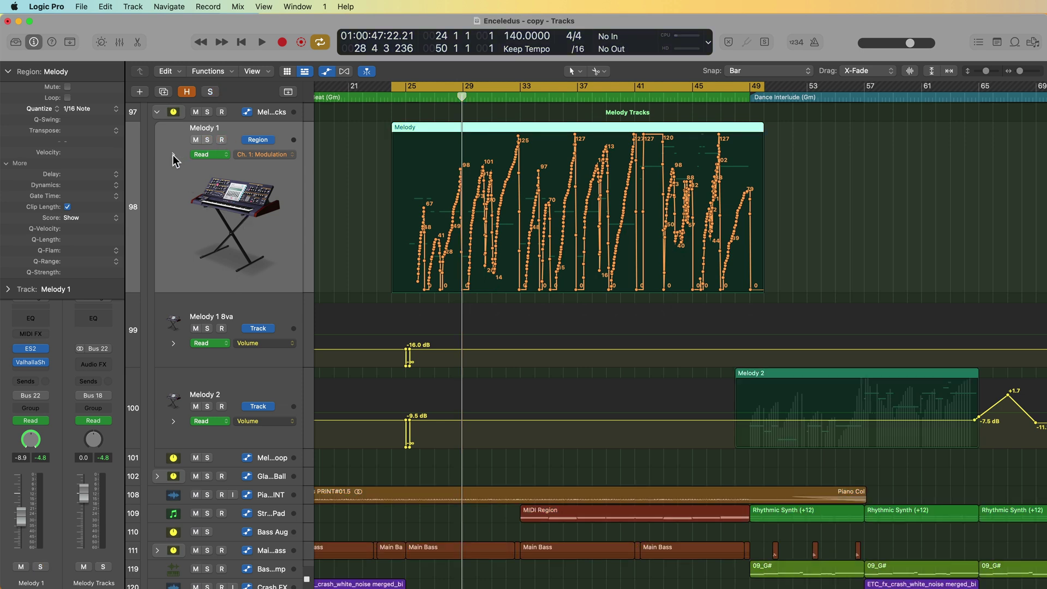
pyautogui.click(173, 156)
pyautogui.click(261, 376)
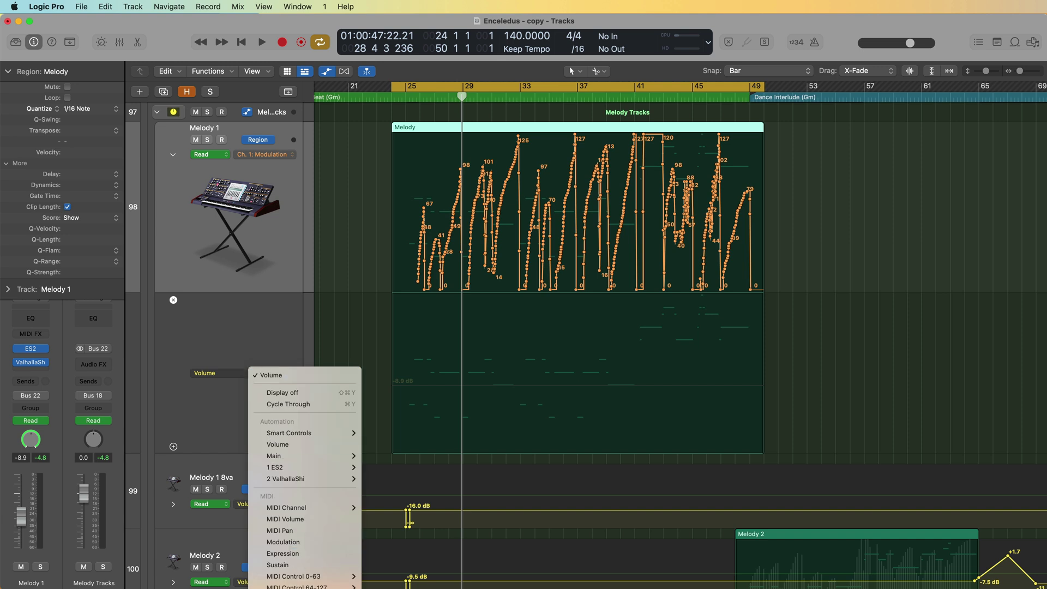
pyautogui.click(406, 376)
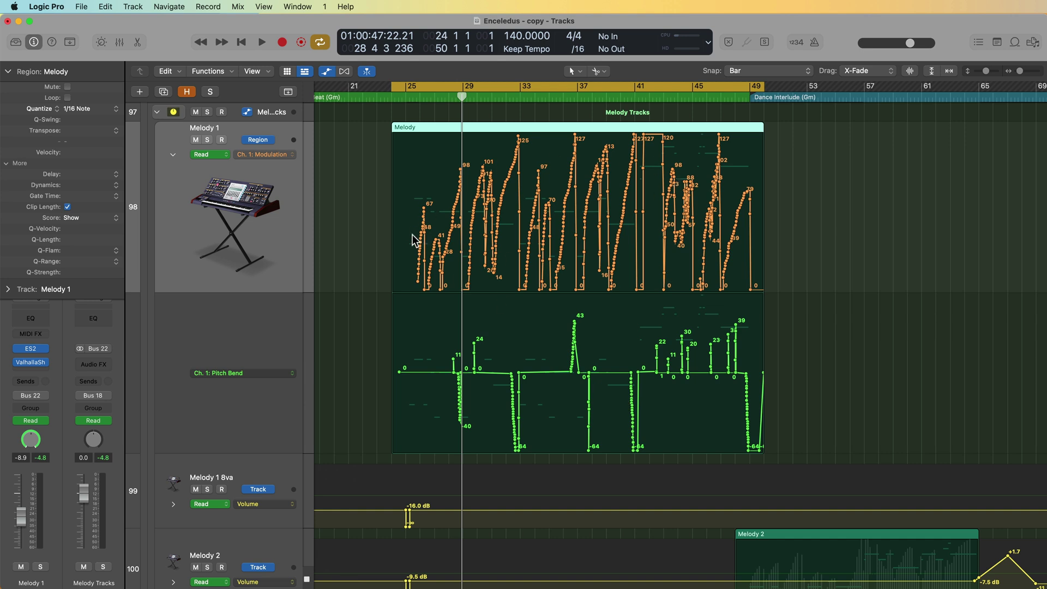
# - Play the melody back from bar 25, stop playback, and zoom out horizontally
pyautogui.press('space')
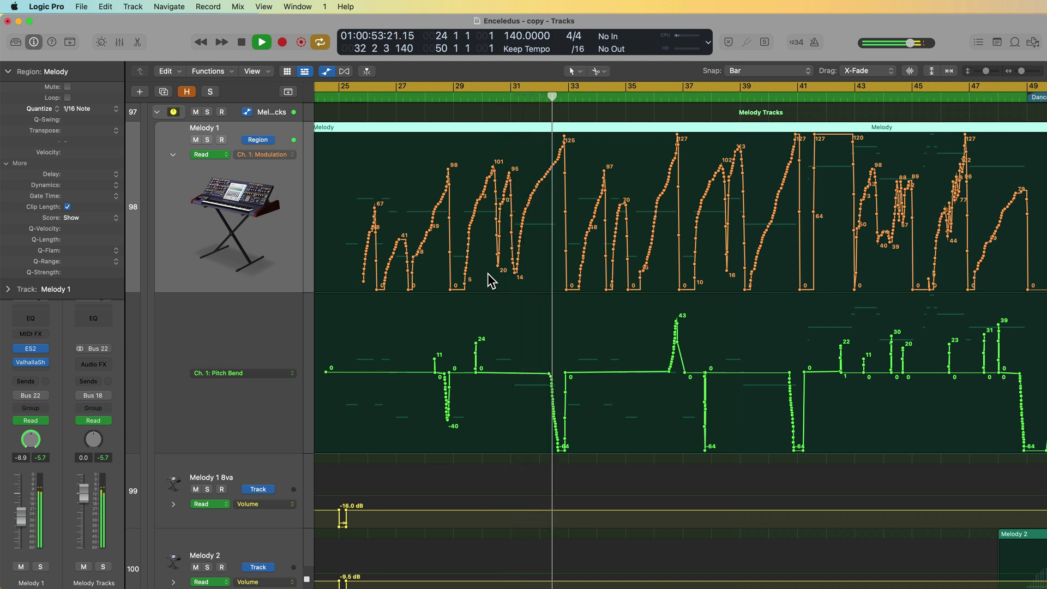
pyautogui.hscroll(5, 486, 339)
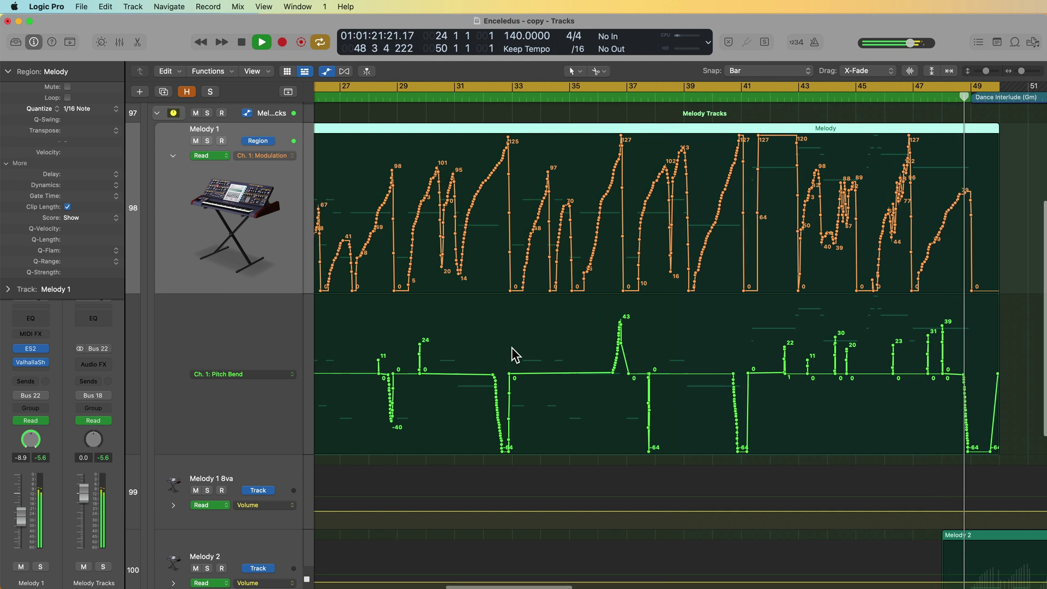
pyautogui.press('space')
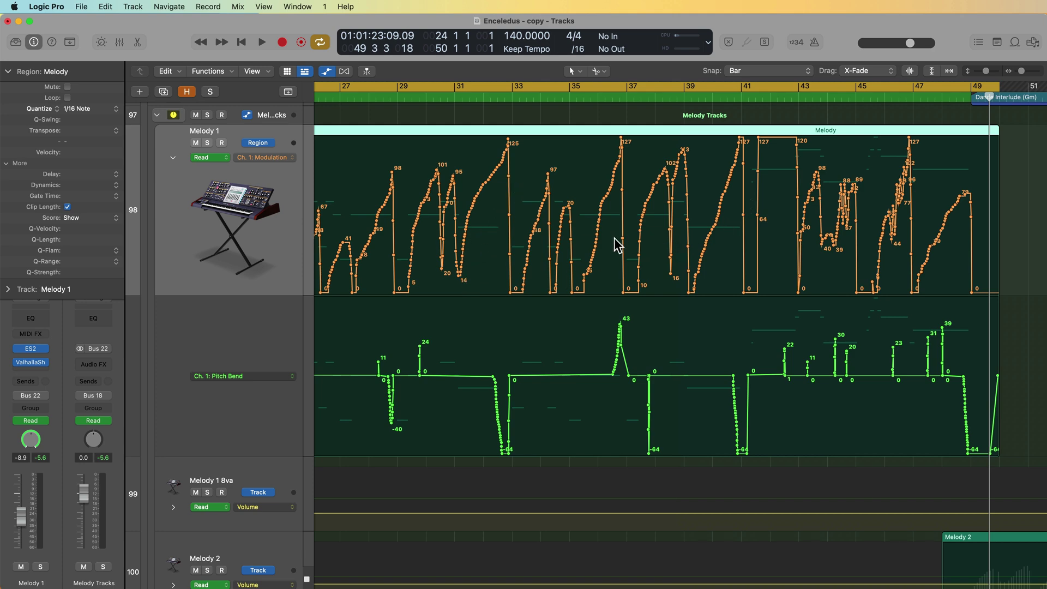
pyautogui.press('super+Left')
pyautogui.hscroll(5, 616, 245)
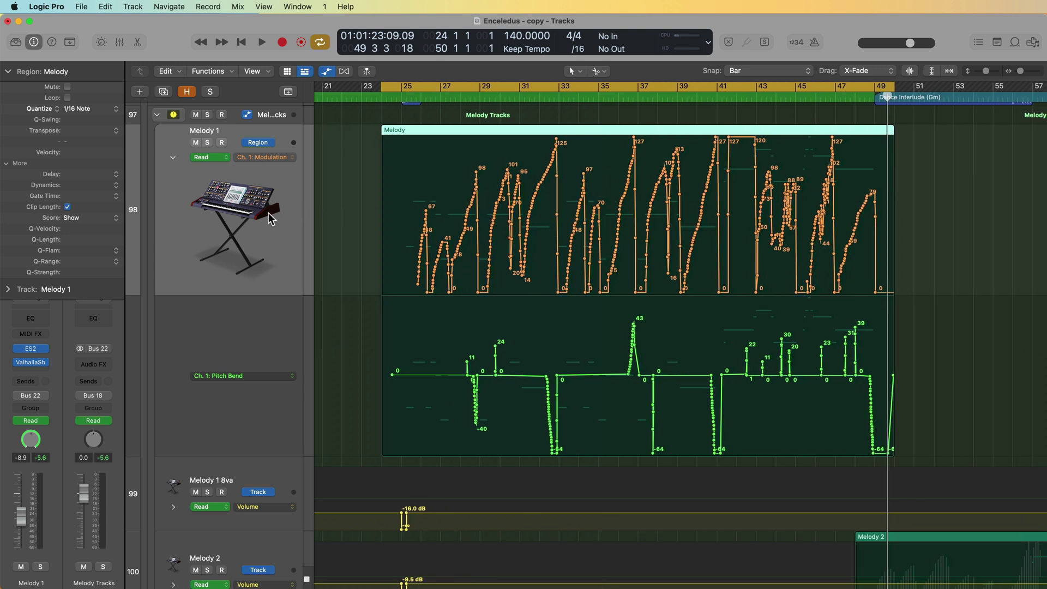
pyautogui.click(238, 6)
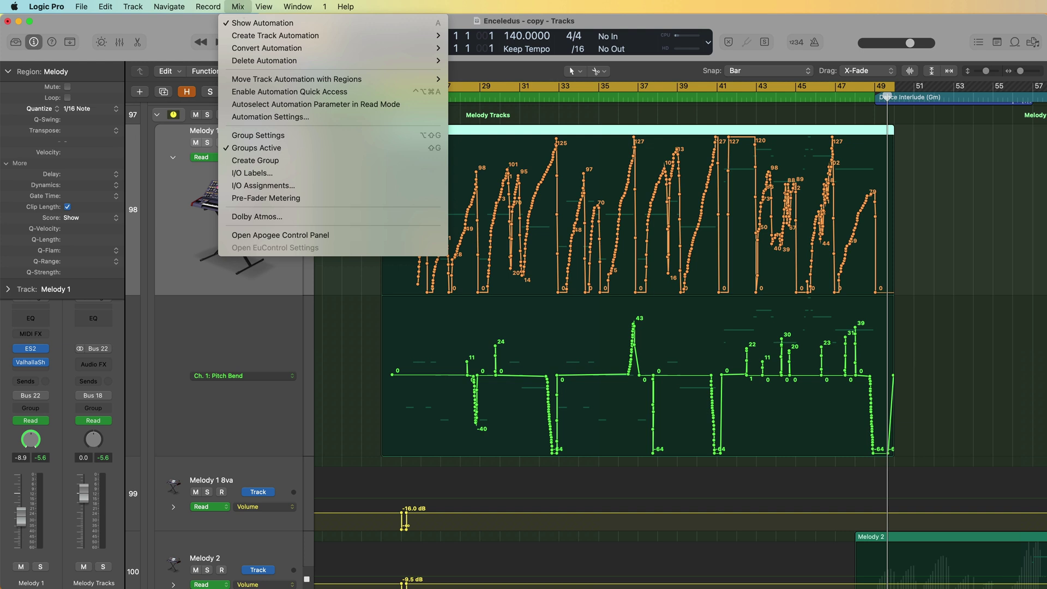
# - Use Mix > Delete Automation > Delete Visible Automation on Selected Track on Melody 1
pyautogui.moveTo(257, 62)
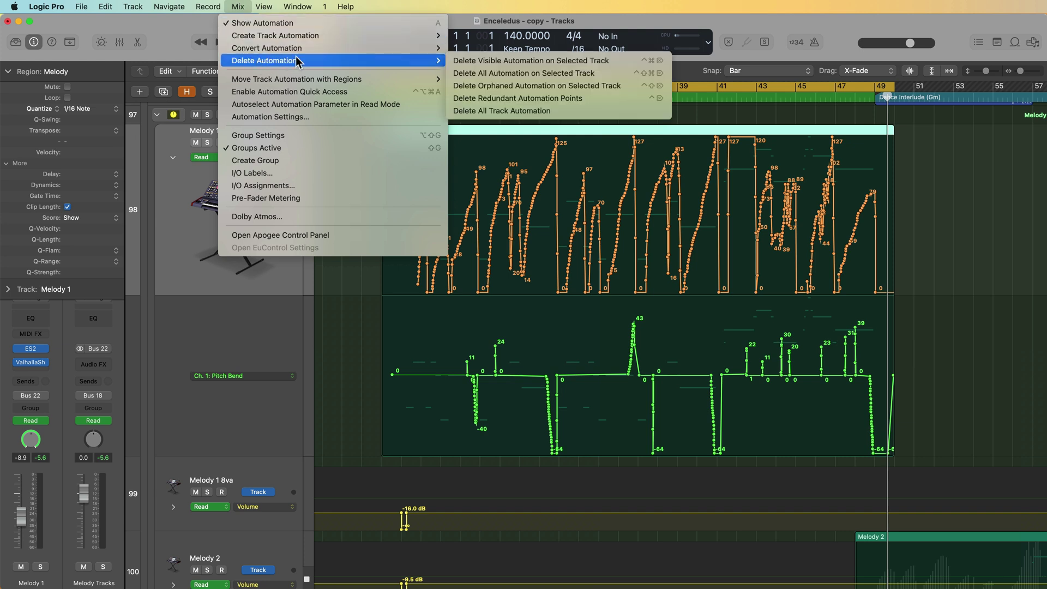
pyautogui.click(587, 63)
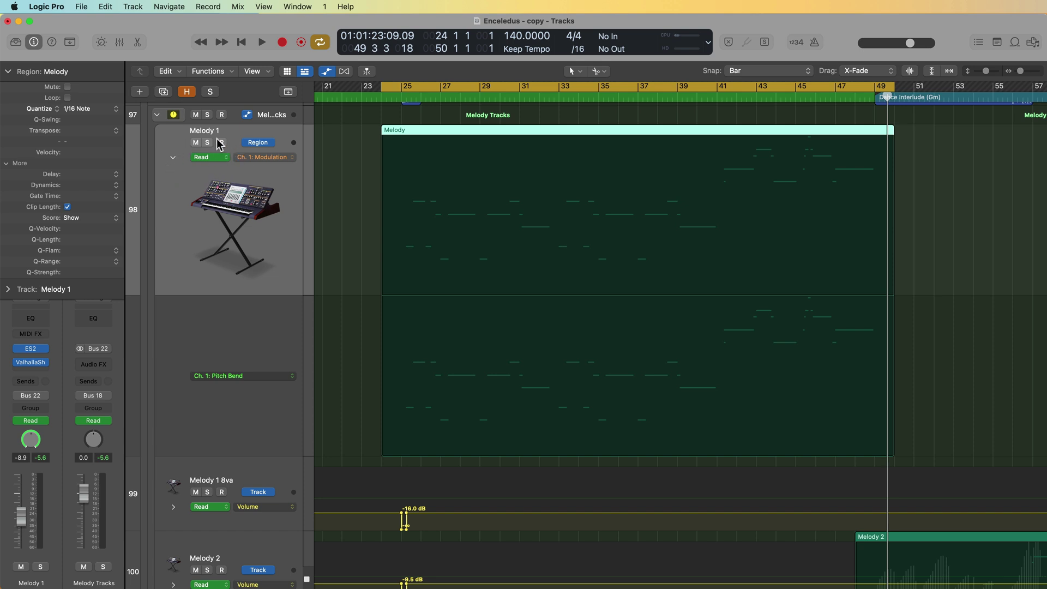
# - Hide automation, turn Cycle off, drag a new cycle range from bar 23 to 52, and deselect the region
pyautogui.press('a')
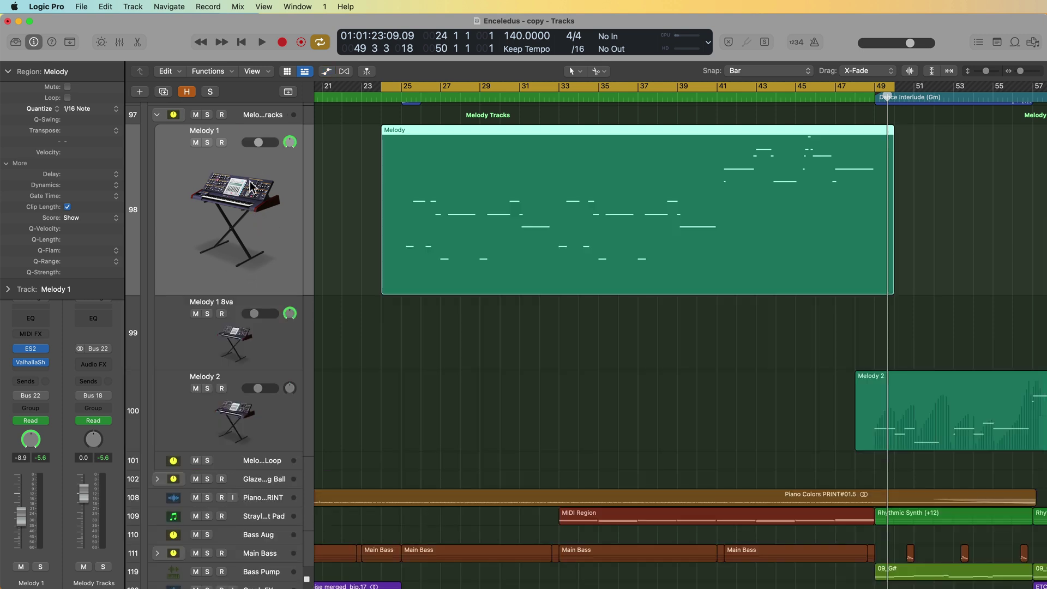
pyautogui.press('c')
pyautogui.click(361, 93)
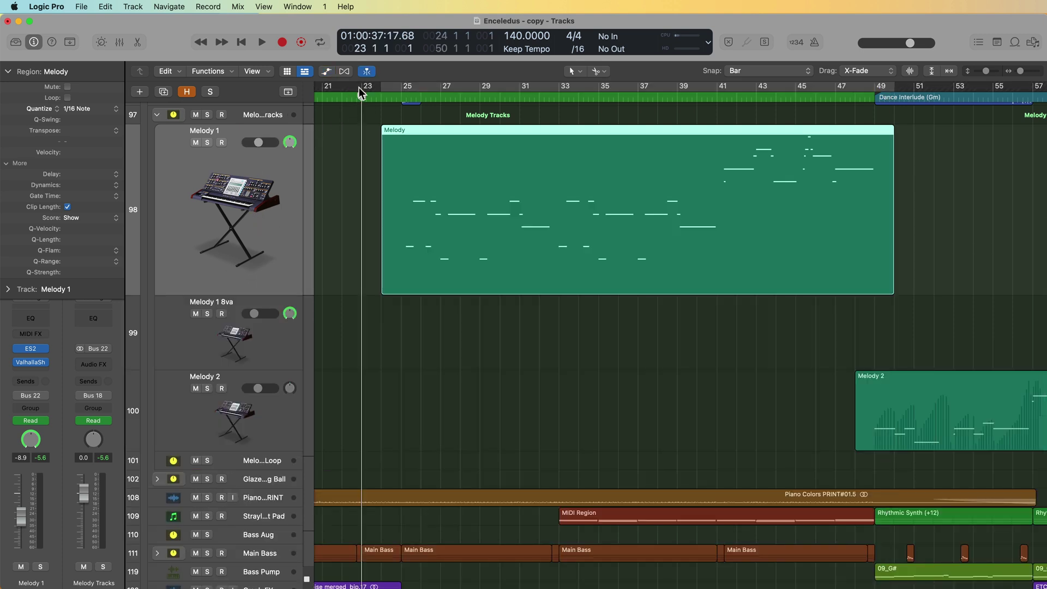
pyautogui.moveTo(359, 86); pyautogui.dragTo(932, 221)
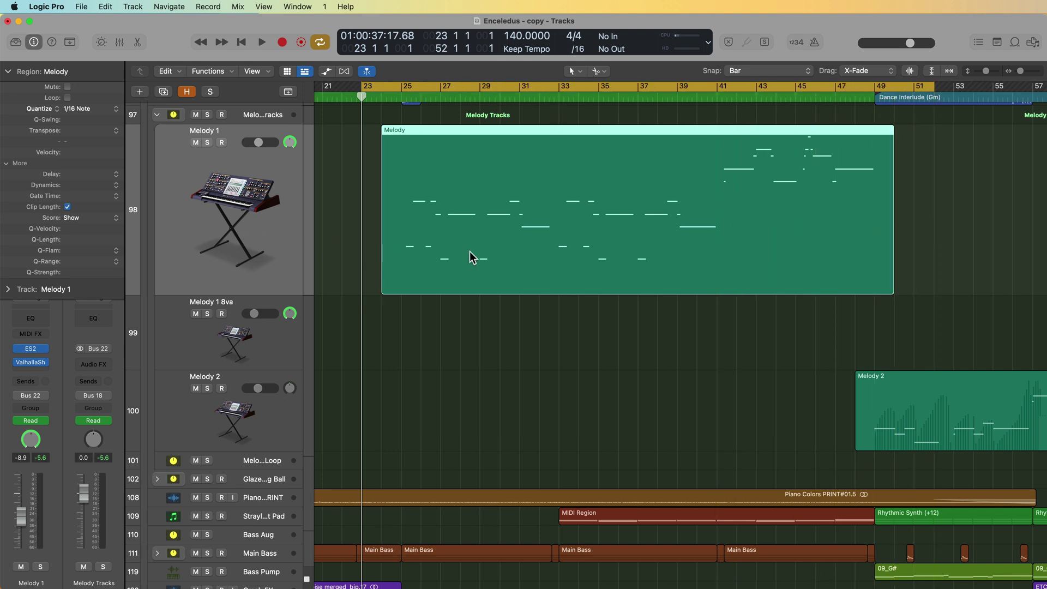
pyautogui.click(490, 315)
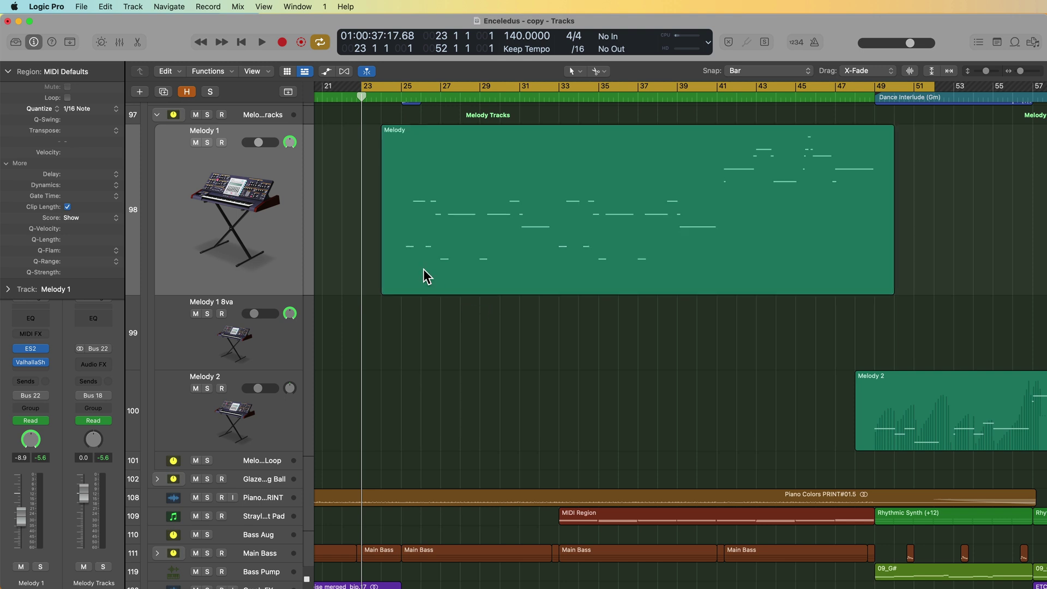
# - Check the drag mode options unchanged, then open Logic Pro > Settings > Recording
pyautogui.click(878, 72)
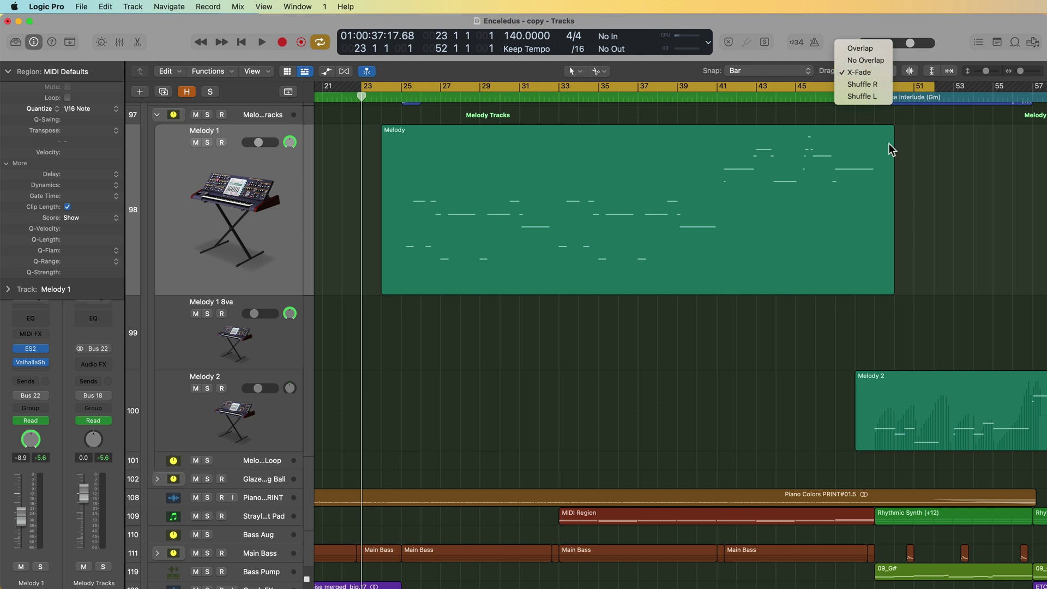
pyautogui.click(625, 135)
pyautogui.click(57, 8)
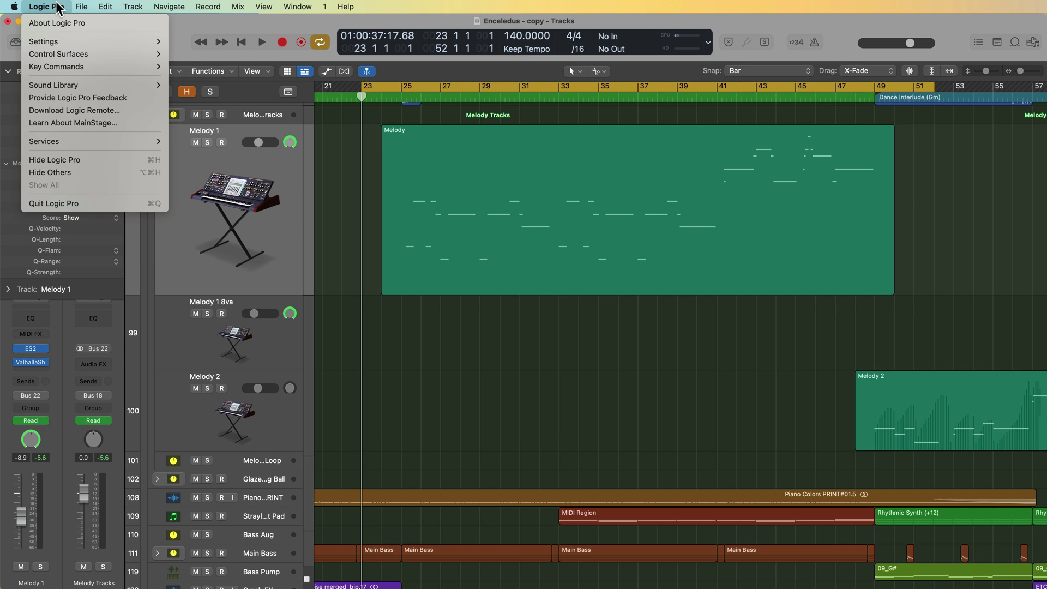
pyautogui.moveTo(57, 43)
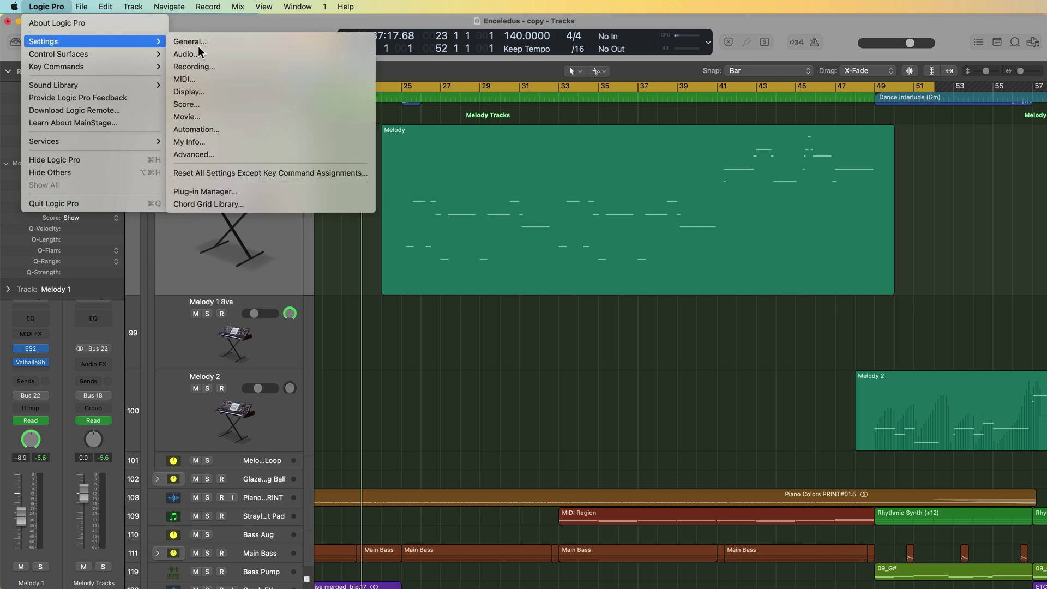
pyautogui.click(254, 68)
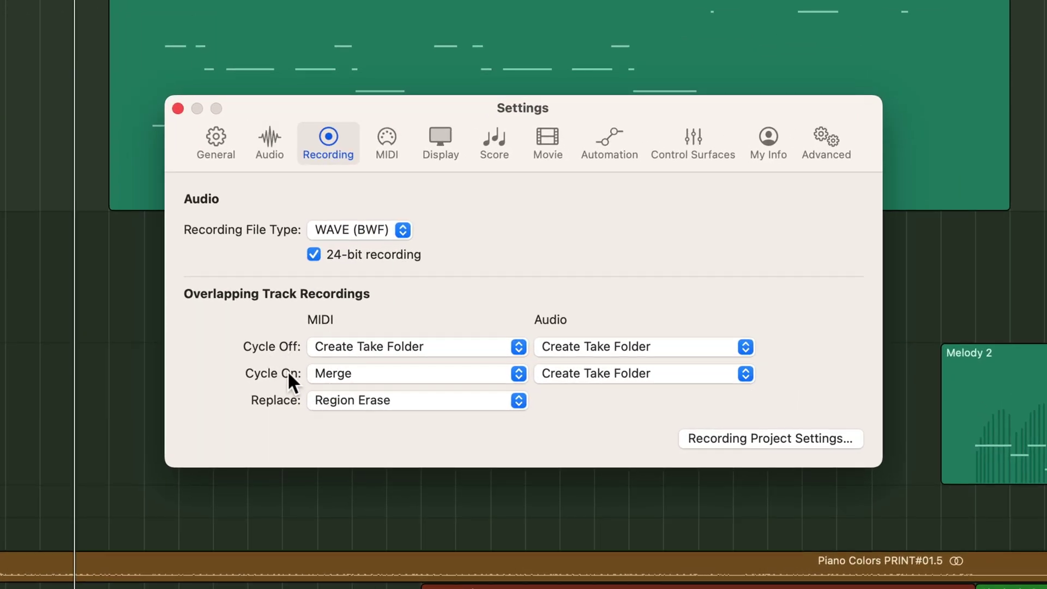
# - Set MIDI Cycle Off recording to Merge, close Settings, and re-arm Melody 1 on the Melody region
pyautogui.click(379, 347)
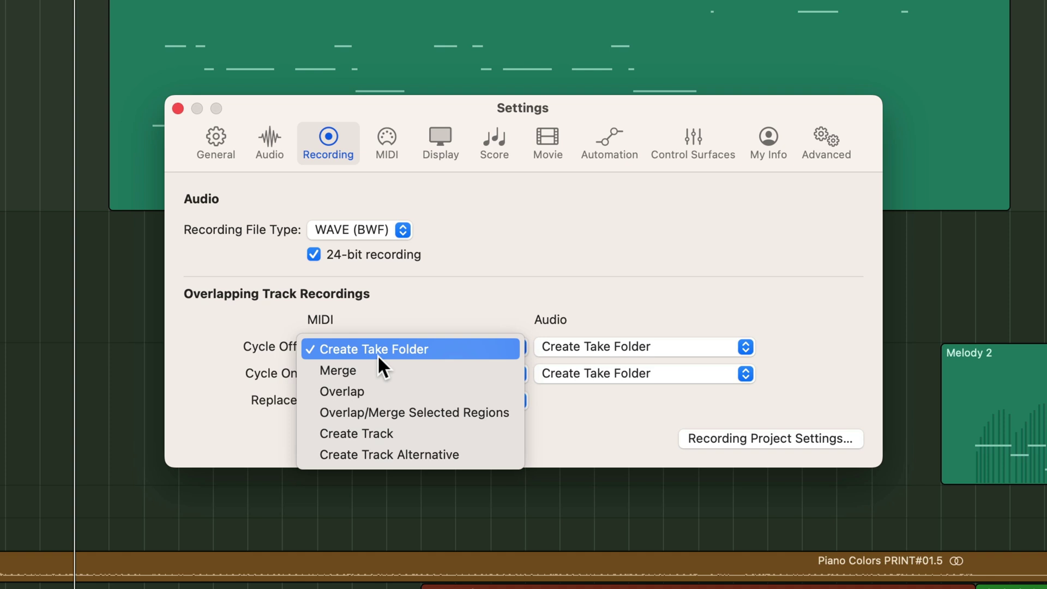
pyautogui.click(378, 369)
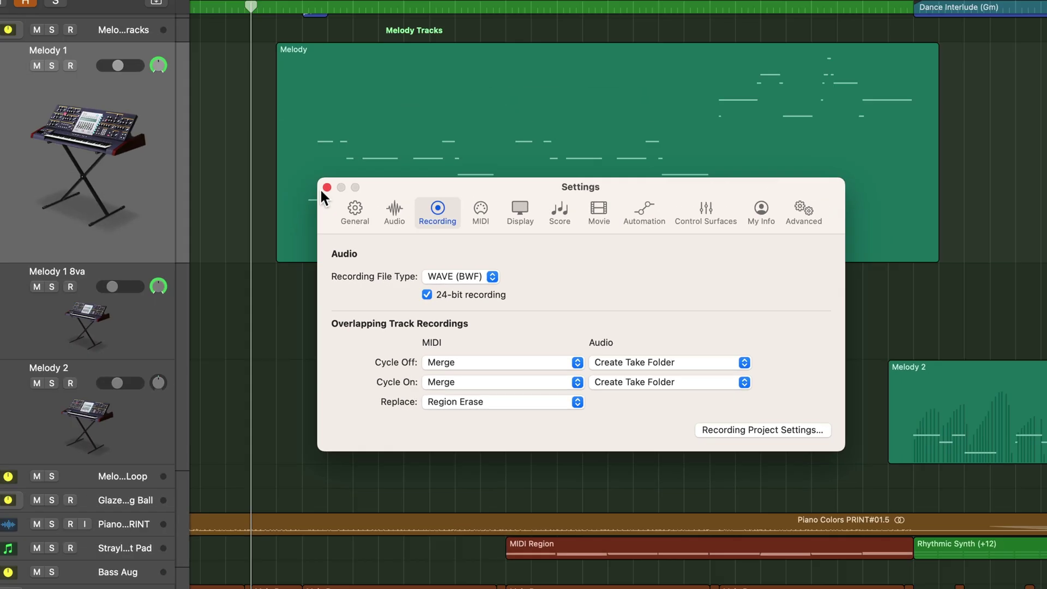
pyautogui.click(178, 108)
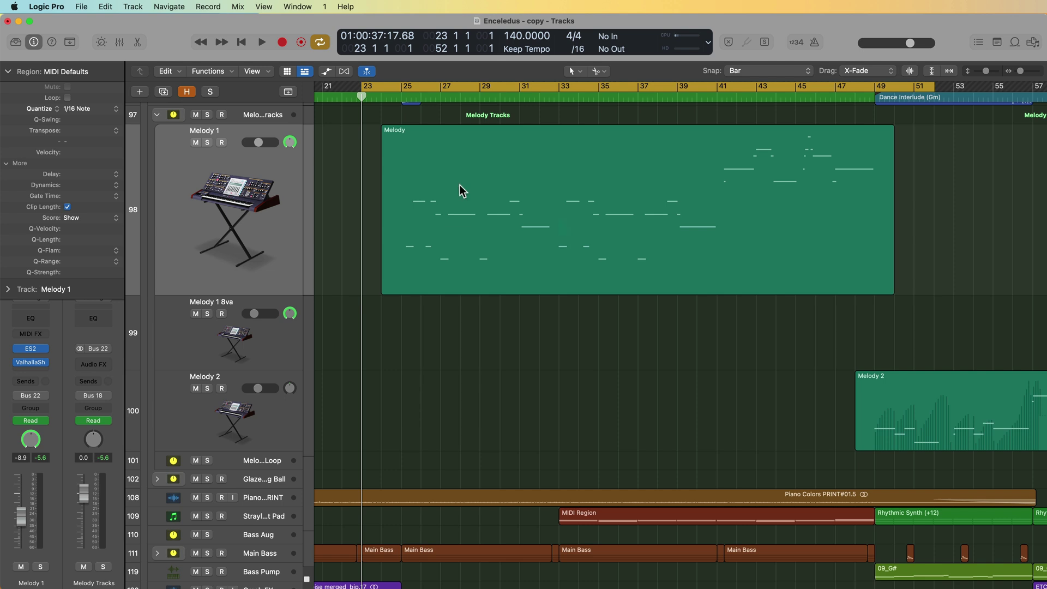
pyautogui.click(229, 177)
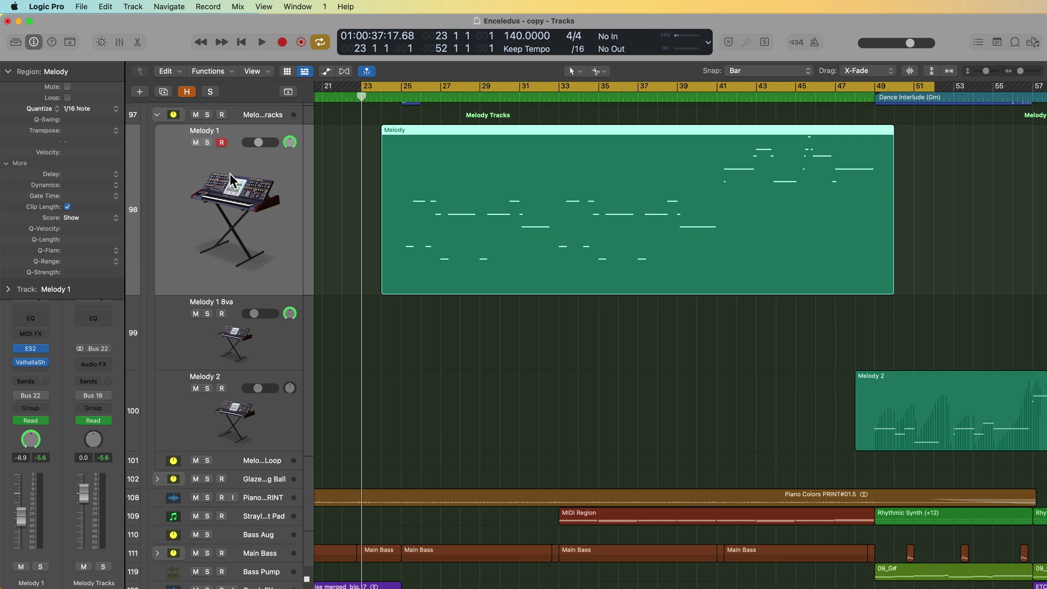
# - Record a modulation pass on Melody 1, merged into the Melody region up to about bar 41
pyautogui.press('r')
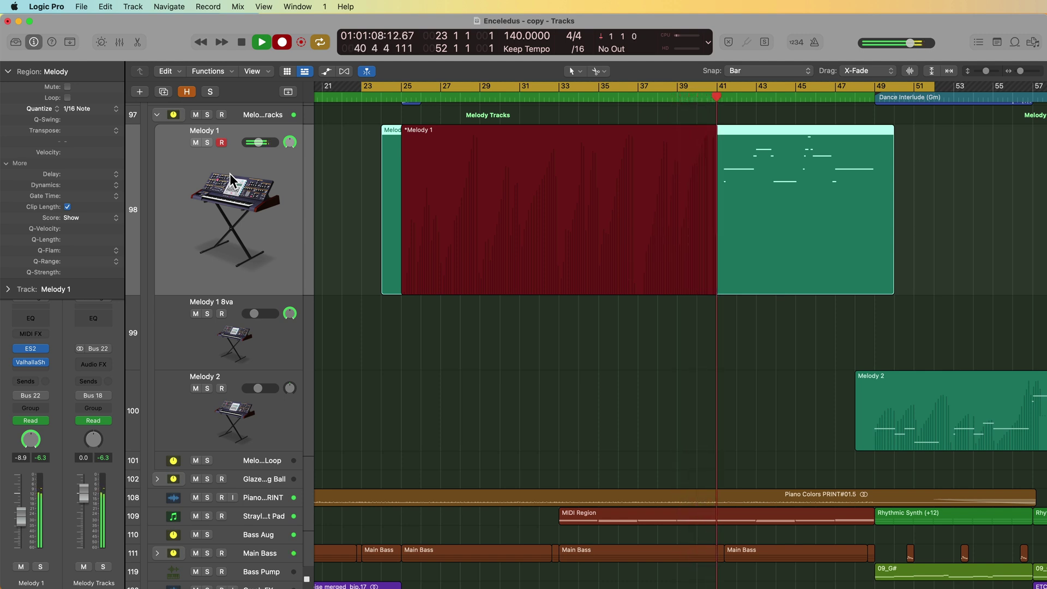
pyautogui.press('space')
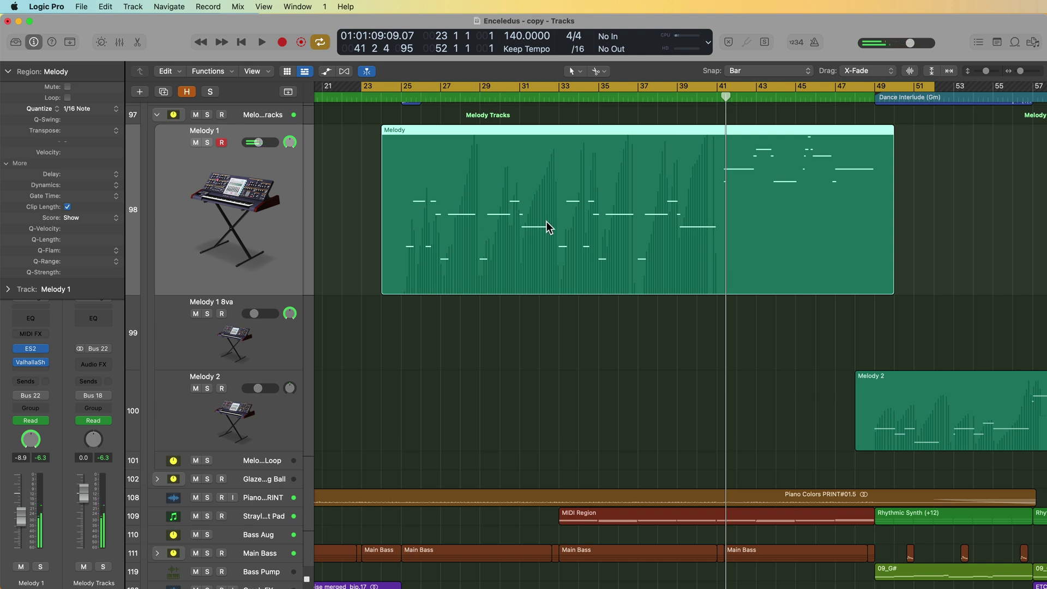
# - Show Melody 1's automation, zoom to the Melody region's start, and begin a second recording pass
pyautogui.press('a')
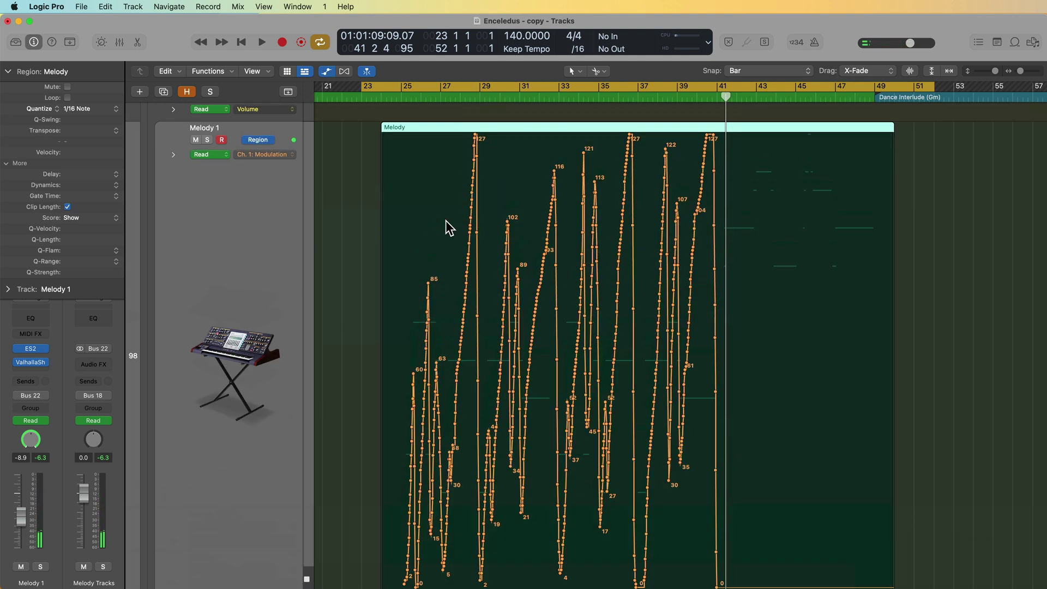
pyautogui.press('z')
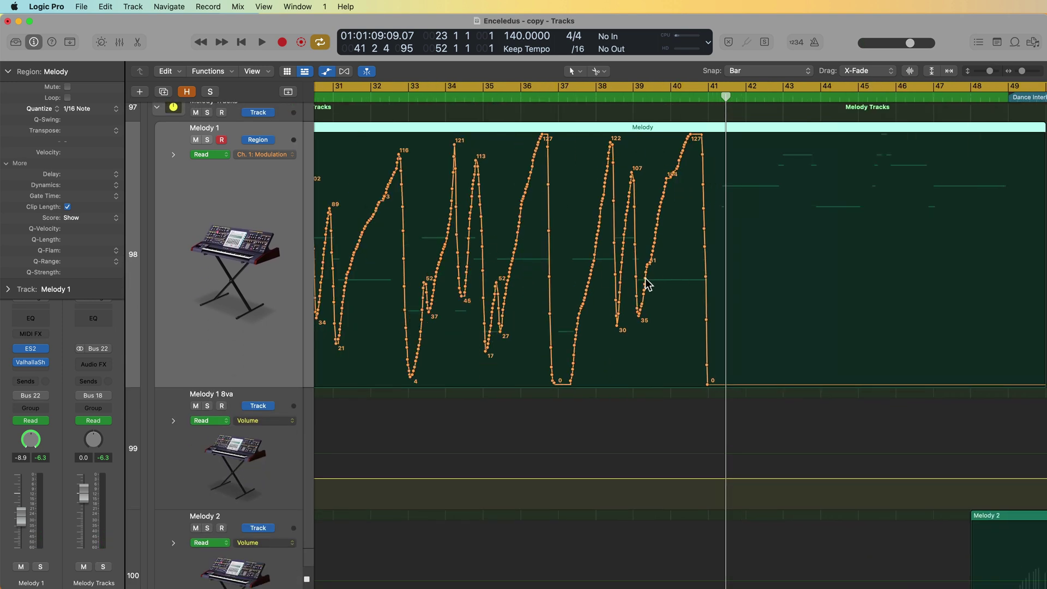
pyautogui.hscroll(-5, 649, 288)
pyautogui.hscroll(-4, 666, 293)
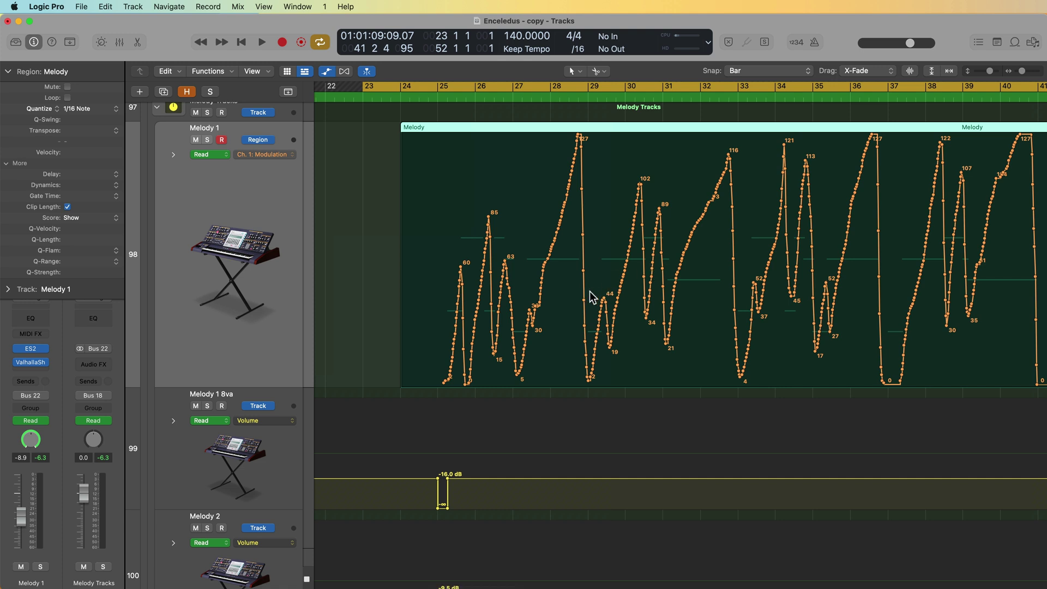
pyautogui.hscroll(3, 579, 271)
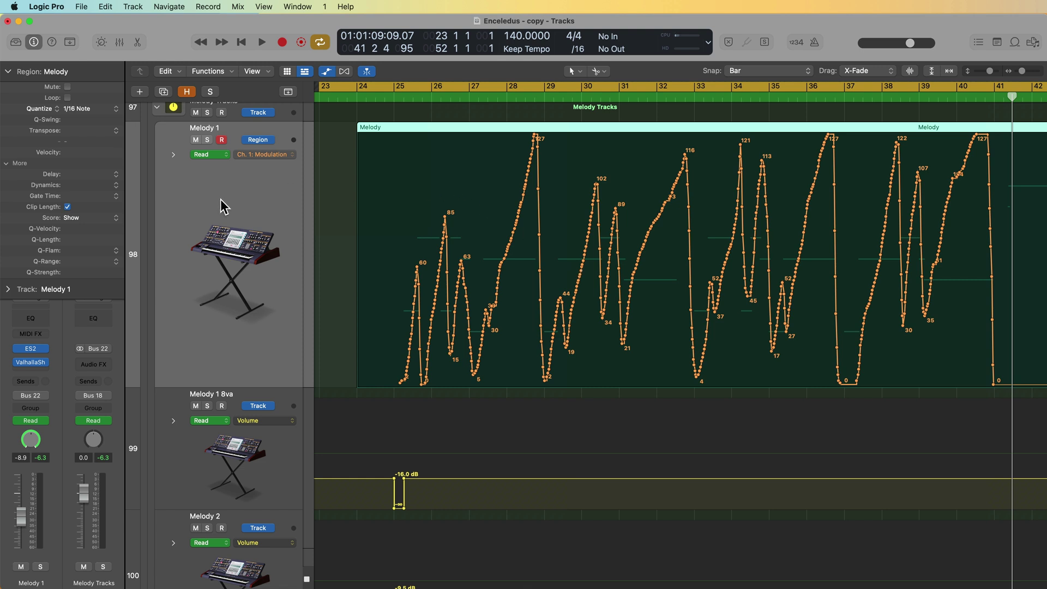
pyautogui.press('r')
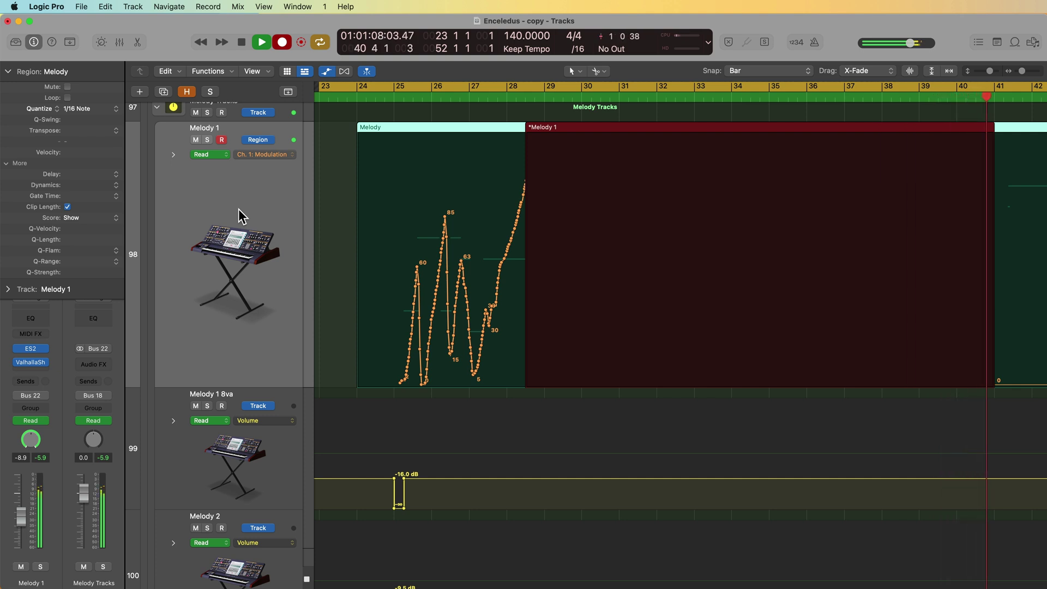
# - Stop the second recording pass and list the recorded controllers available for display
pyautogui.press('space')
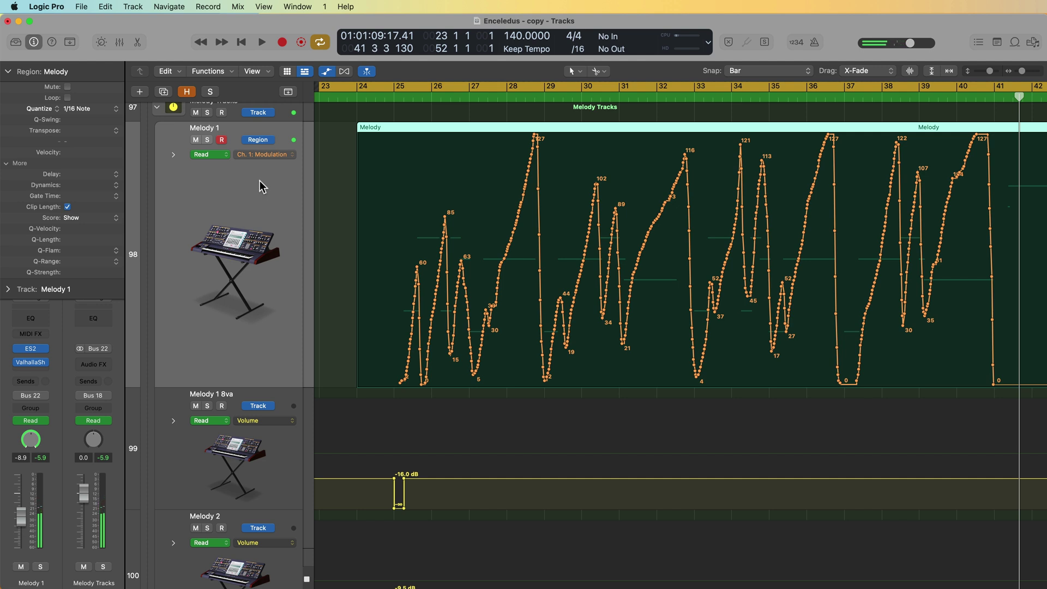
pyautogui.click(273, 155)
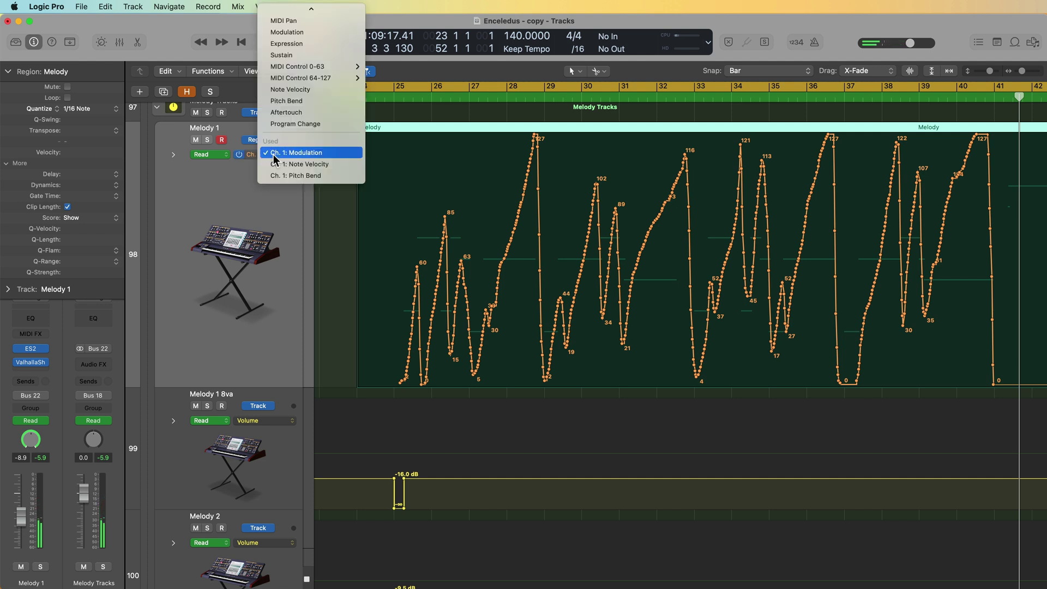
# - Inspect the Ch. 1 Pitch Bend curve, hide automation, and open the Melody region in the Piano Roll
pyautogui.click(347, 175)
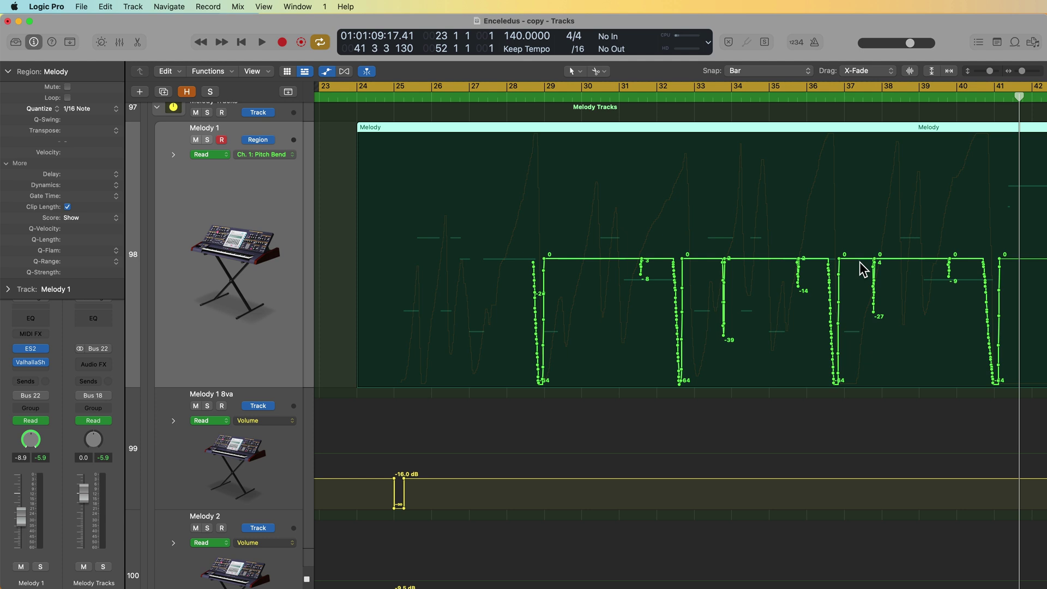
pyautogui.hscroll(2, 846, 264)
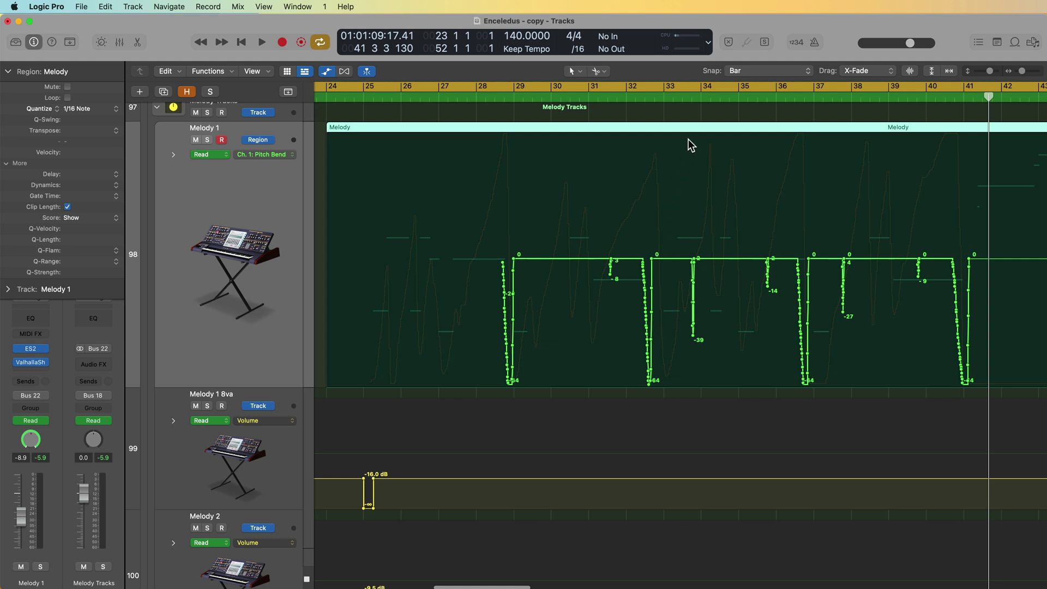
pyautogui.hscroll(1, 694, 220)
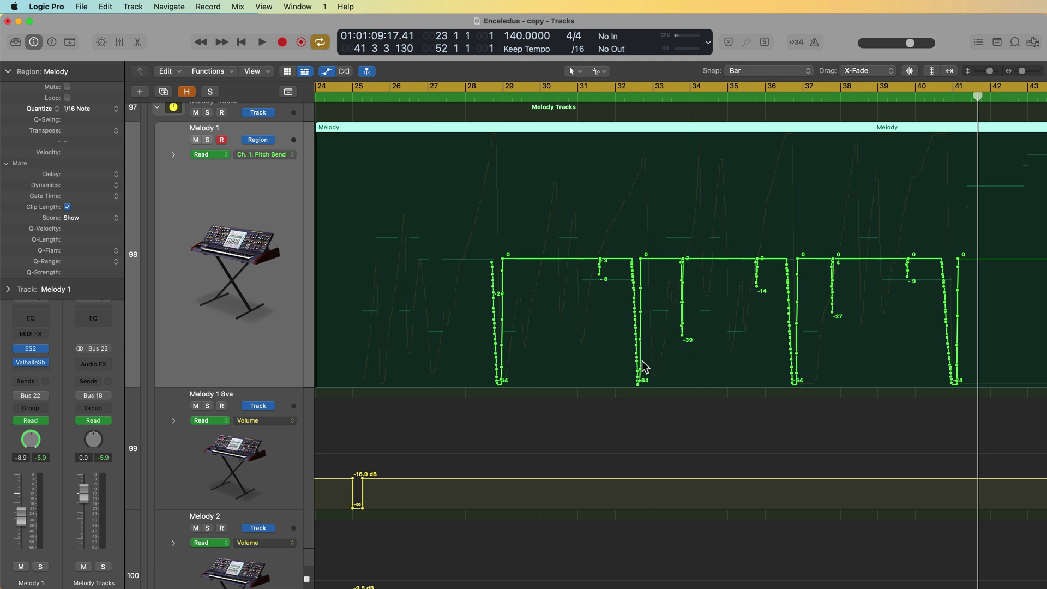
pyautogui.press('a')
pyautogui.doubleClick(551, 156)
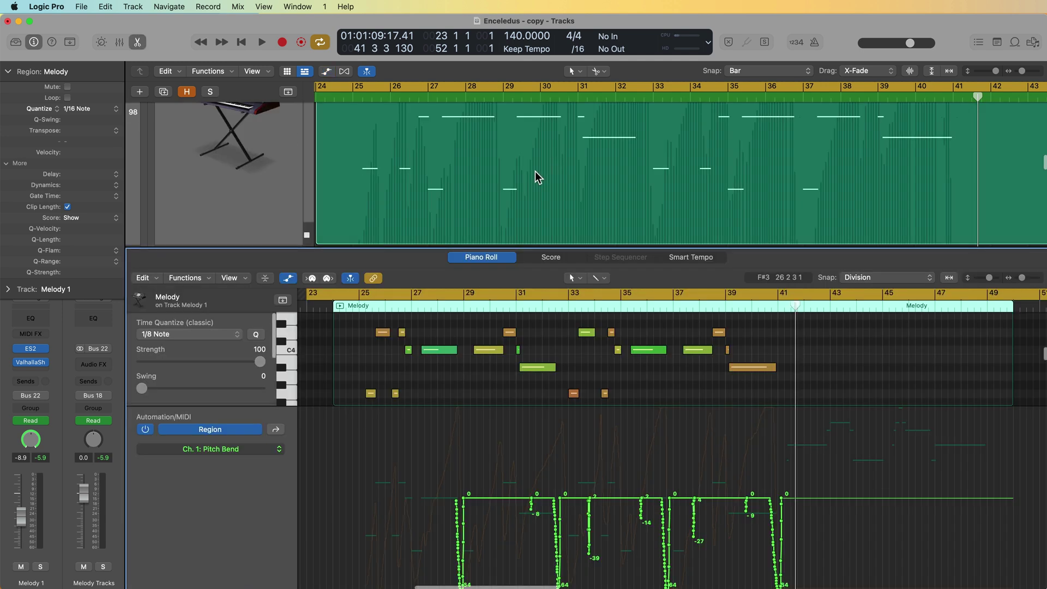
# - Enlarge the Piano Roll and set its controller lane to Ch. 1: Modulation
pyautogui.moveTo(596, 247); pyautogui.dragTo(597, 192)
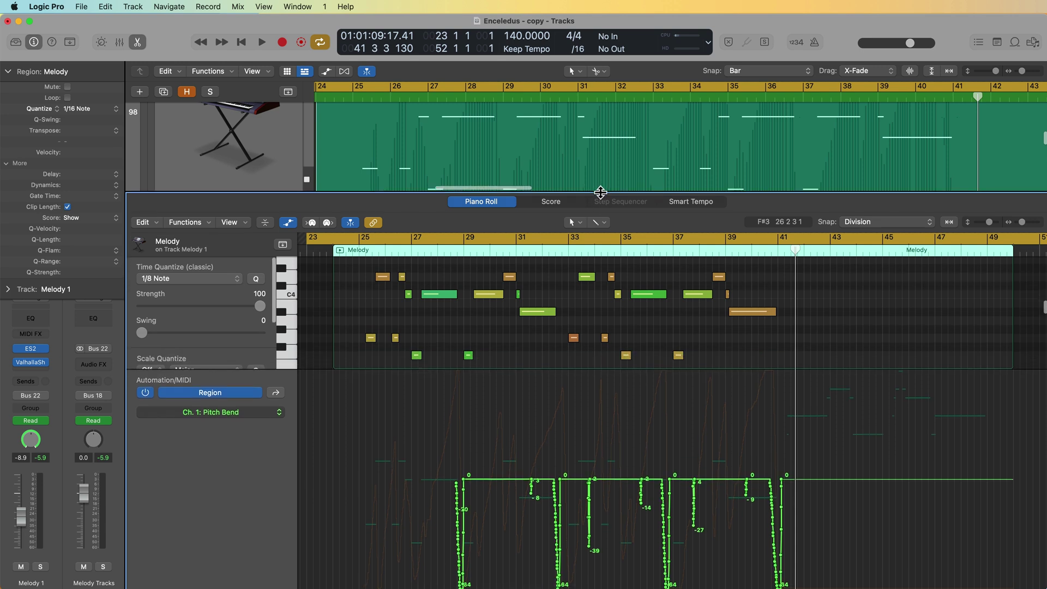
pyautogui.click(289, 223)
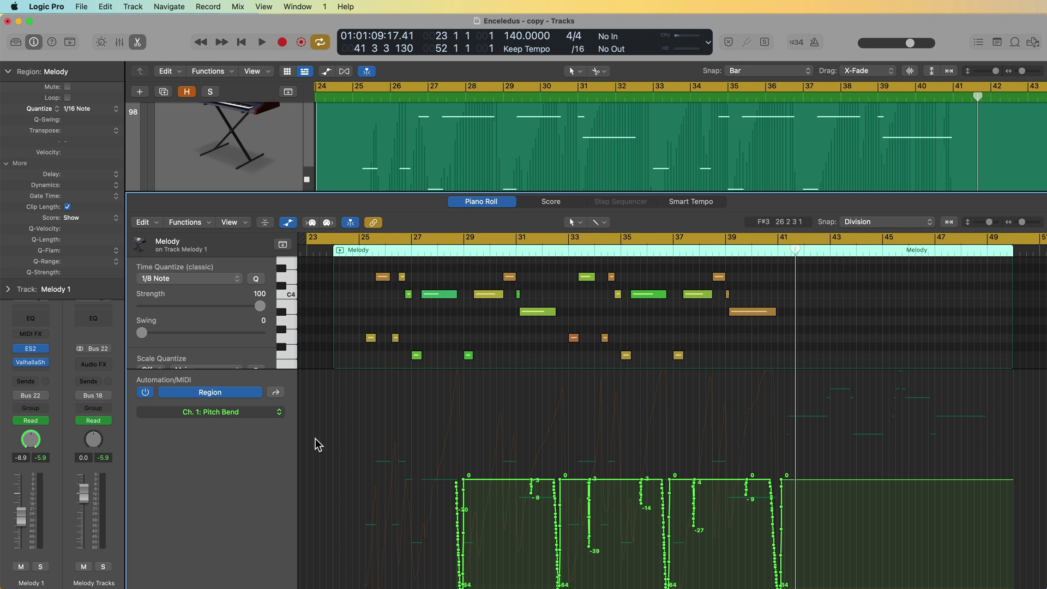
pyautogui.click(224, 413)
pyautogui.click(396, 448)
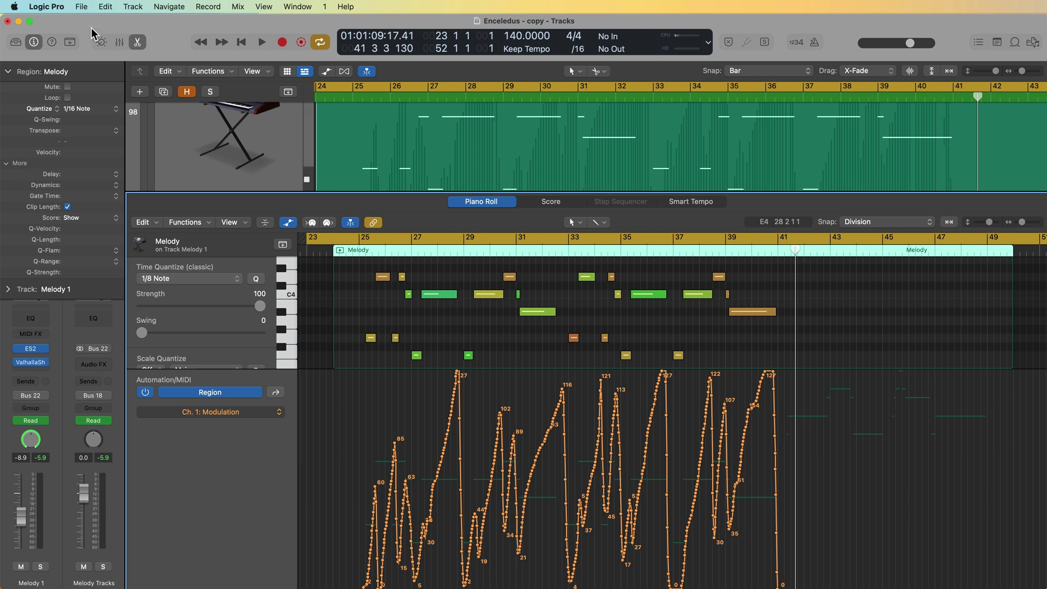
# - Open File > Project Settings > MIDI on the Input Filter tab
pyautogui.click(80, 7)
pyautogui.moveTo(111, 198)
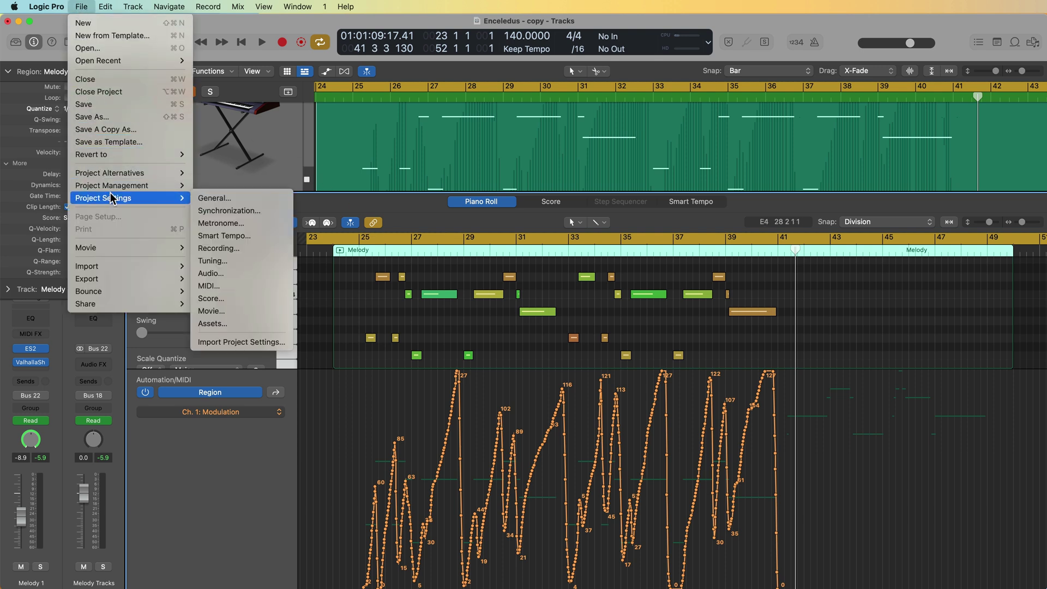
pyautogui.click(259, 289)
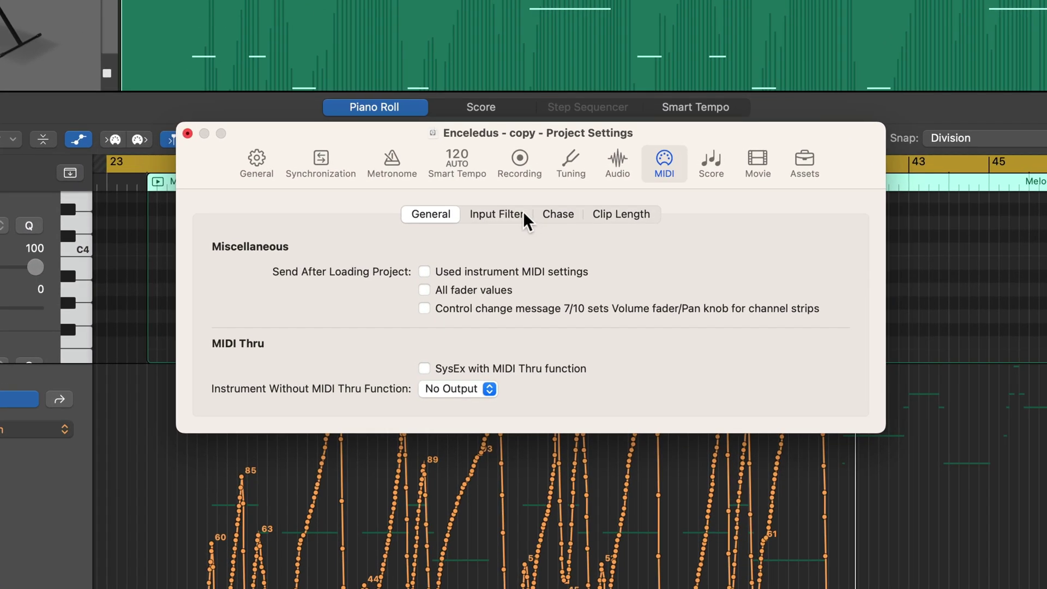
pyautogui.click(519, 213)
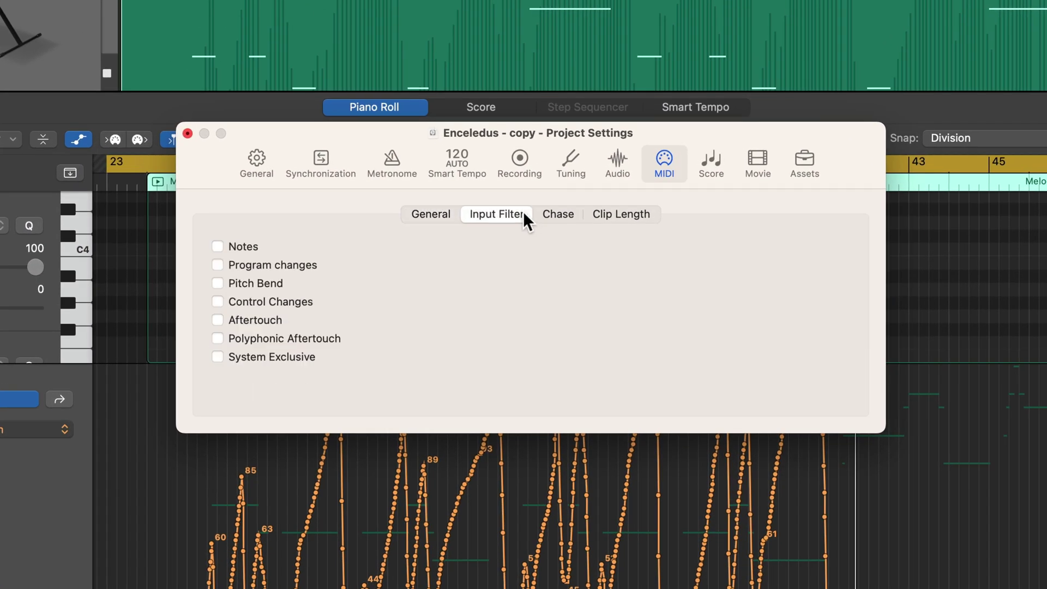
# - Try the Notes, Program Change, Pitch Bend and Control Change filter checkboxes
pyautogui.click(255, 246)
pyautogui.click(269, 264)
pyautogui.click(272, 283)
pyautogui.click(277, 264)
pyautogui.click(263, 281)
pyautogui.click(298, 302)
pyautogui.click(308, 302)
pyautogui.click(263, 284)
# - Toggle Aftertouch, Polyphonic Aftertouch, Control Changes and Pitch Bend filters, leaving all unchecked
pyautogui.click(275, 321)
pyautogui.click(286, 340)
pyautogui.click(251, 317)
pyautogui.click(247, 335)
pyautogui.click(275, 300)
pyautogui.click(296, 301)
pyautogui.click(303, 301)
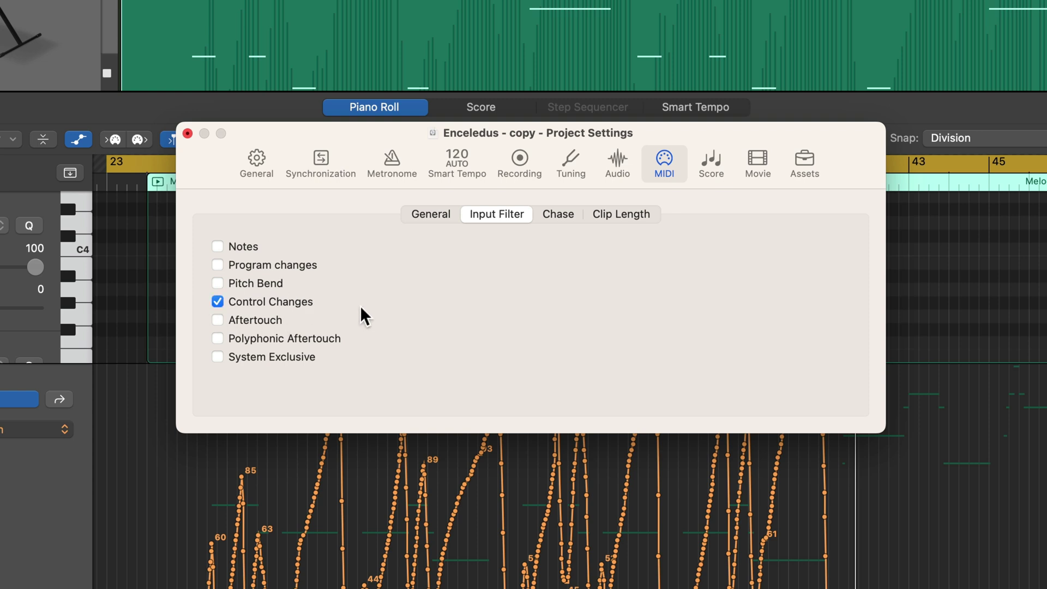
pyautogui.click(296, 305)
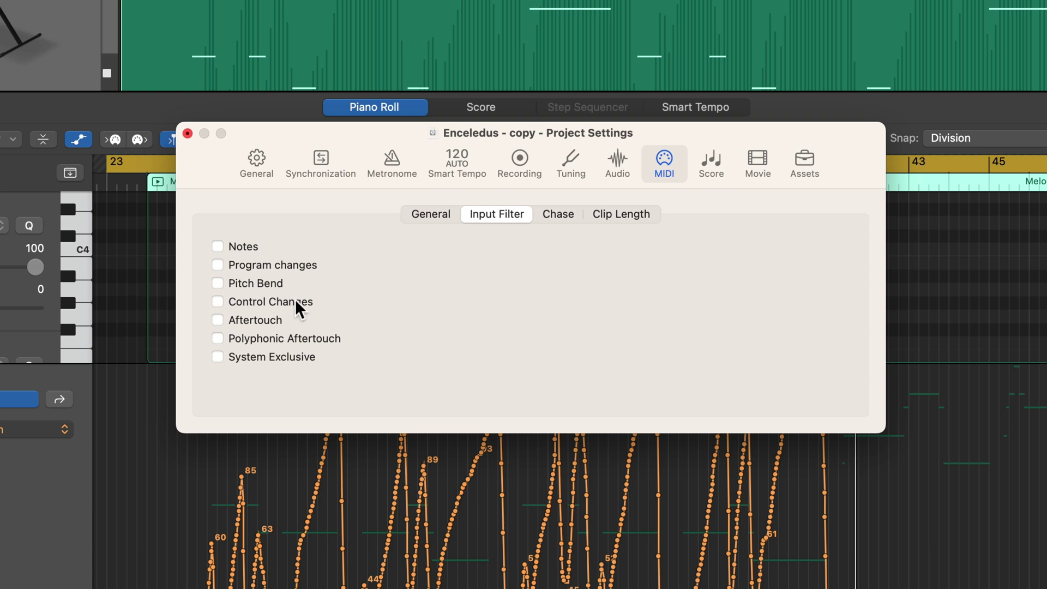
pyautogui.click(270, 280)
pyautogui.click(259, 283)
pyautogui.click(298, 302)
pyautogui.click(253, 282)
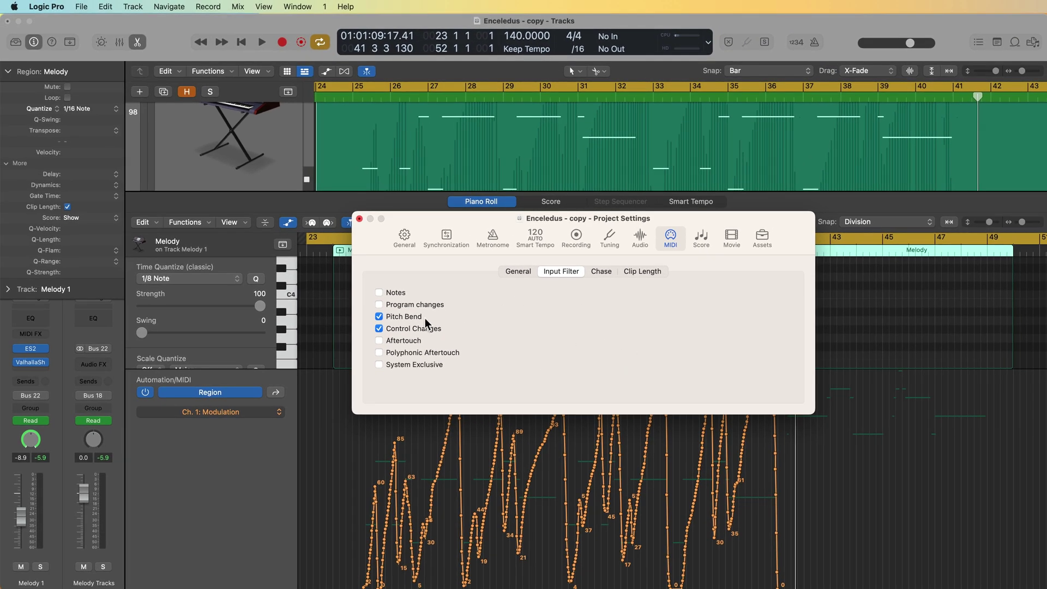
pyautogui.click(440, 329)
# - Close the Project Settings window to return to the Piano Roll's modulation curve
pyautogui.click(359, 219)
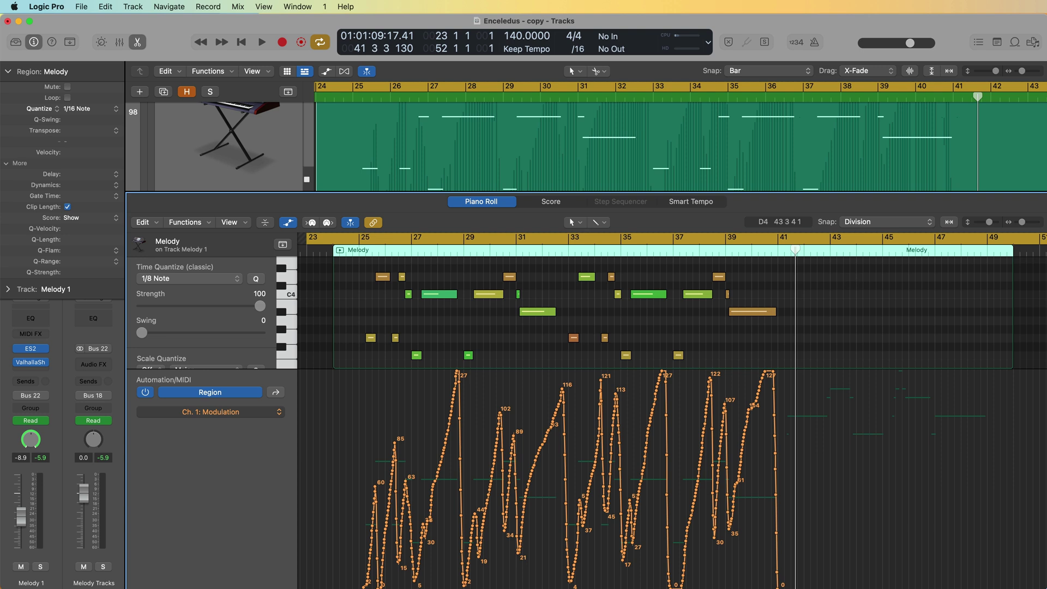